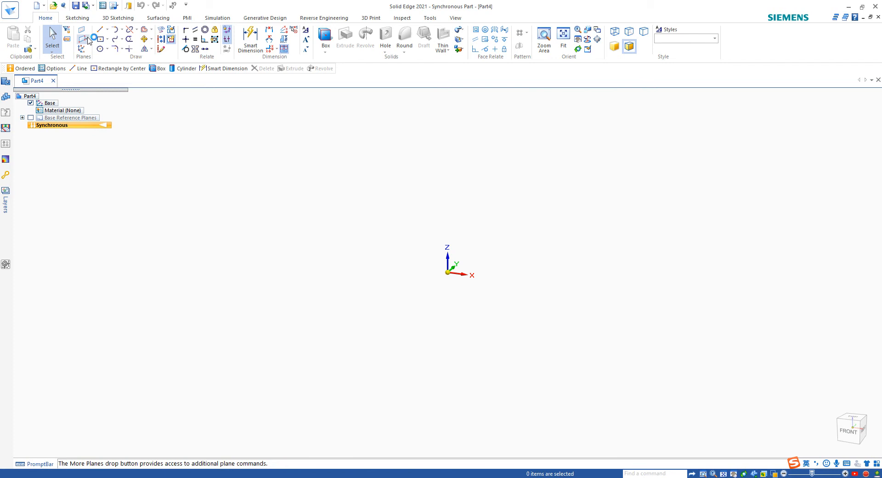
Transition the part to the ordered environment and review its additional reference plane types.
click(87, 40)
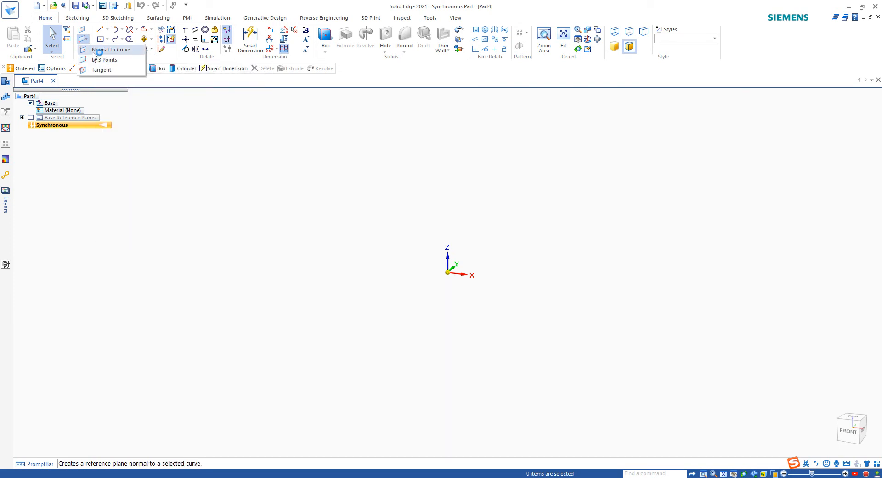
right_click(81, 127)
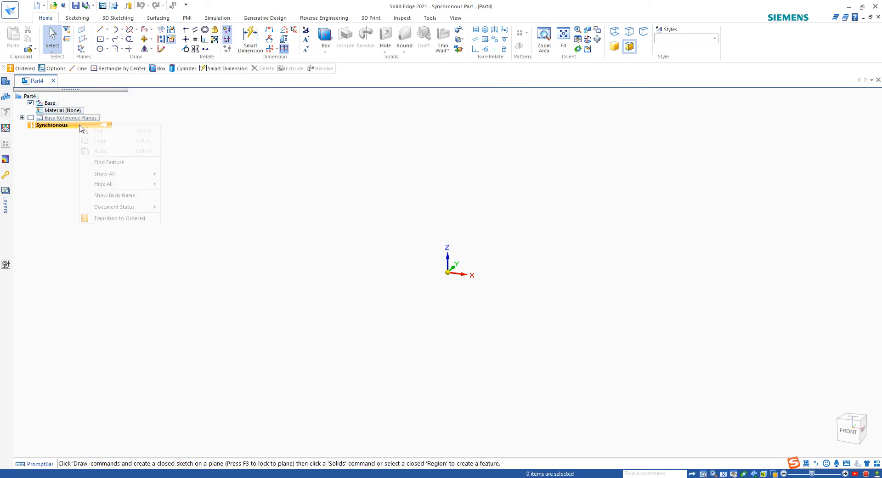
click(131, 219)
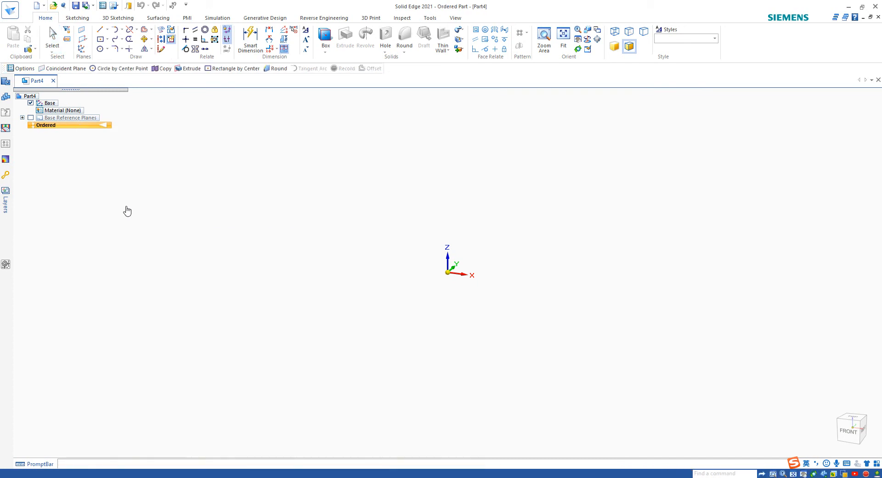
click(84, 39)
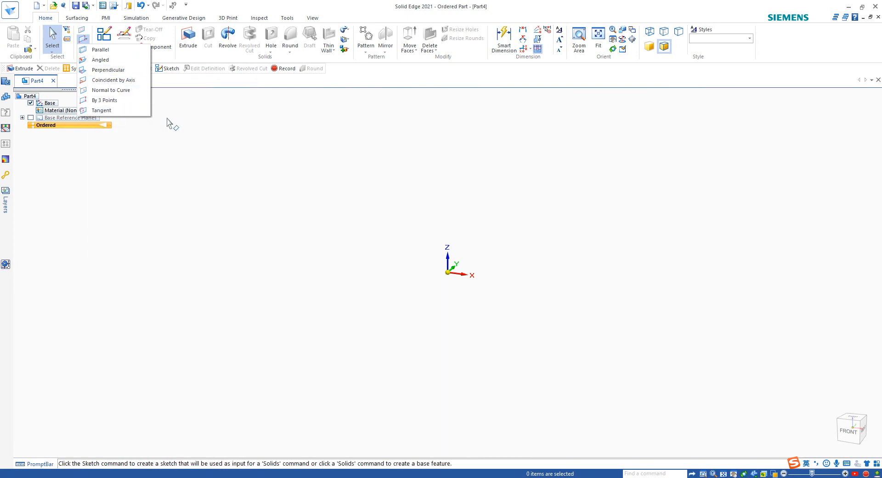
click(209, 116)
Transition the part back to the synchronous environment and review its additional reference plane types.
right_click(99, 126)
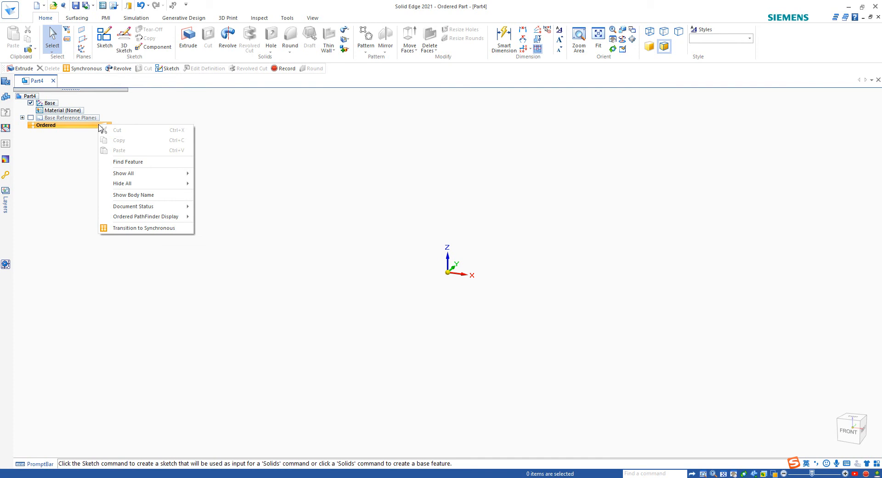
click(154, 228)
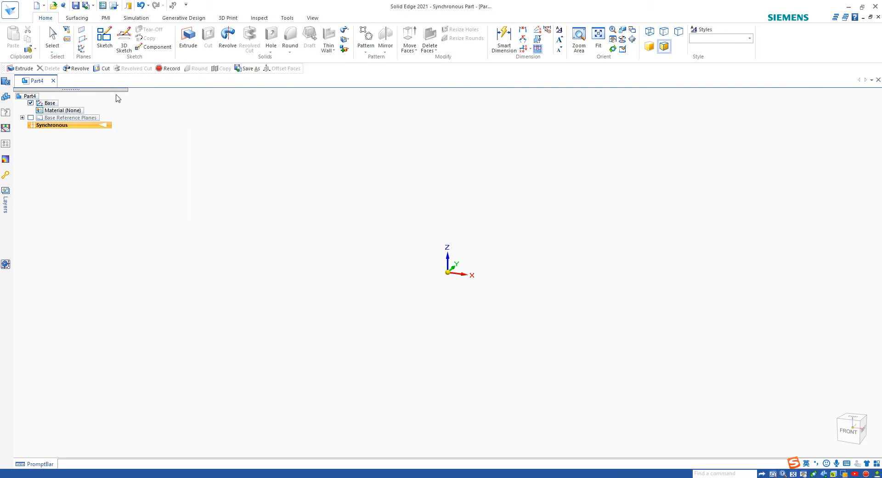
click(88, 43)
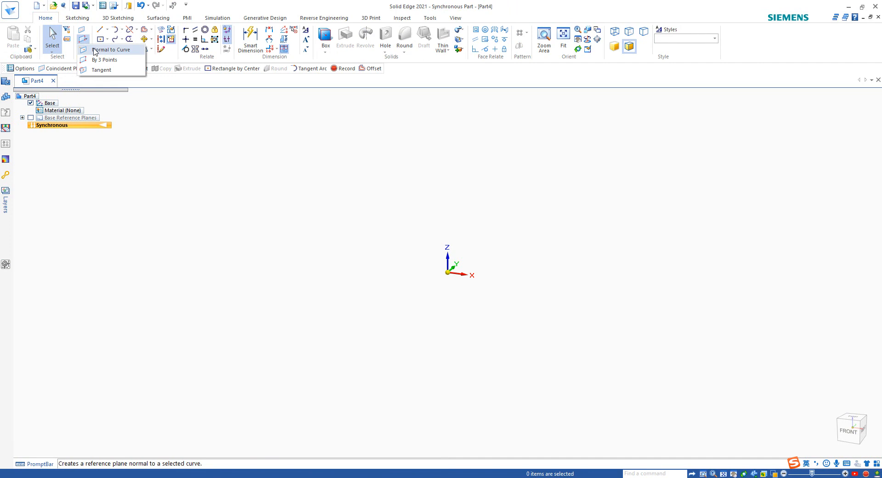
click(243, 195)
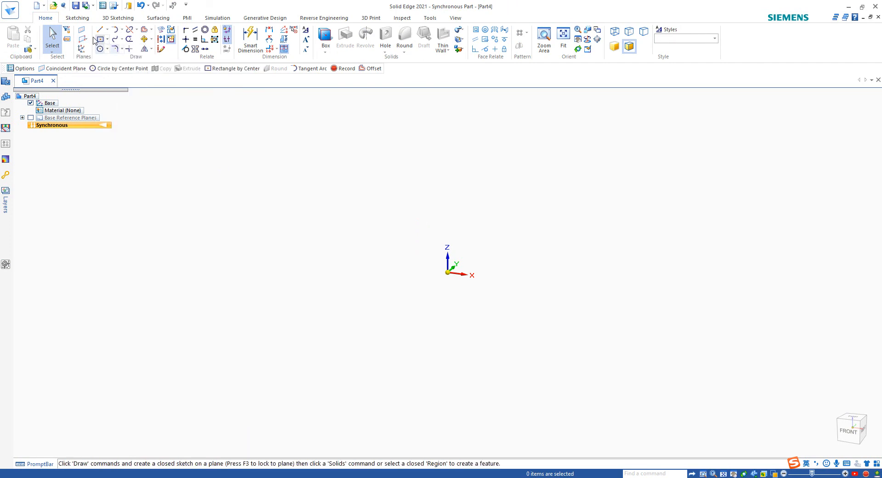
Create a coincident reference plane on the horizontal XY base plane.
click(82, 30)
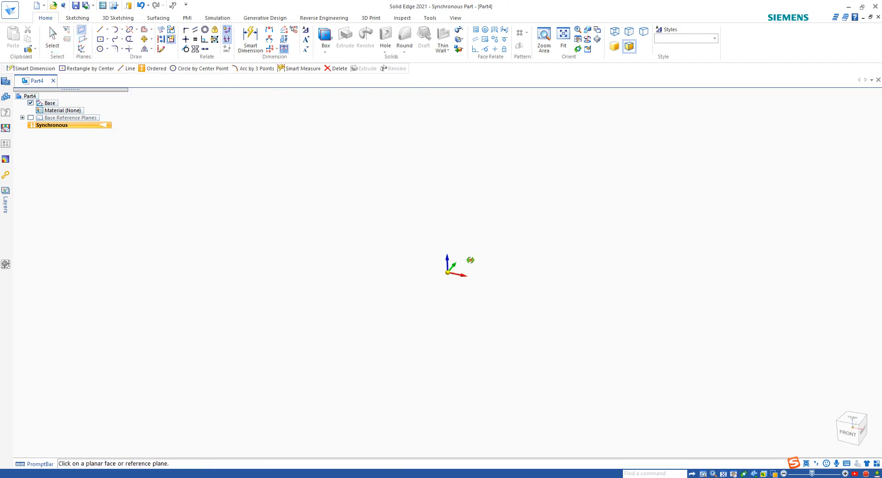
scroll(473, 257, up, 5)
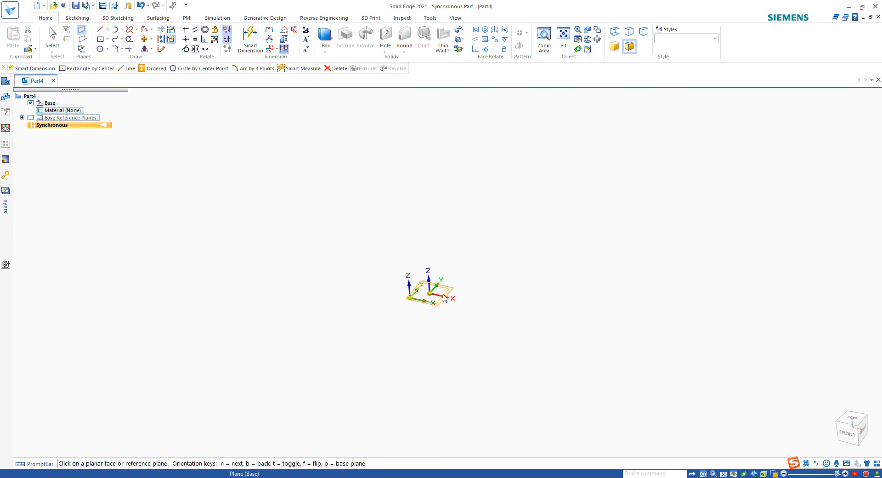
click(439, 300)
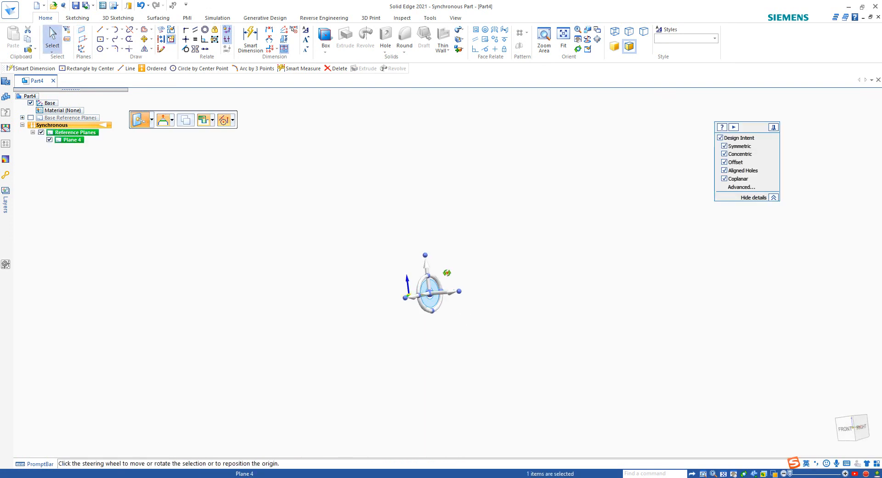
Try moving the coincident plane along its vertical axis and along the X direction with the steering wheel.
mouse_move(449, 313)
middle_down()
mouse_move(457, 278)
mouse_move(446, 311)
mouse_move(452, 305)
middle_up()
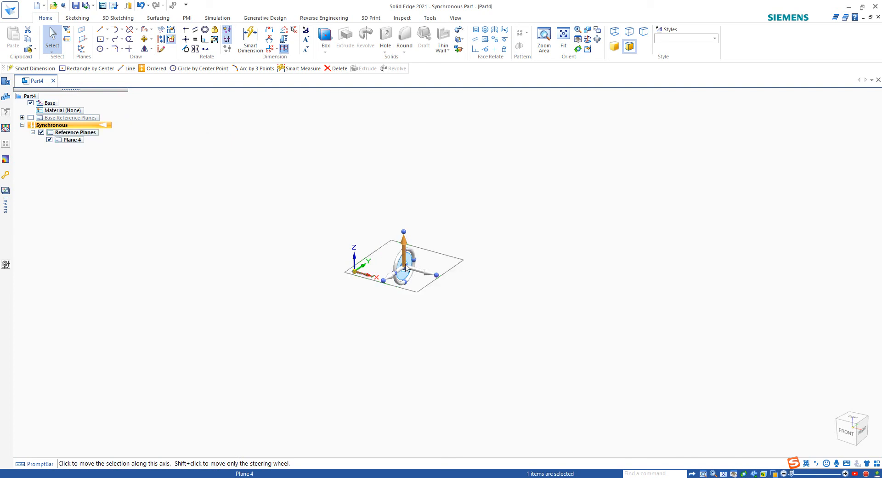
click(407, 248)
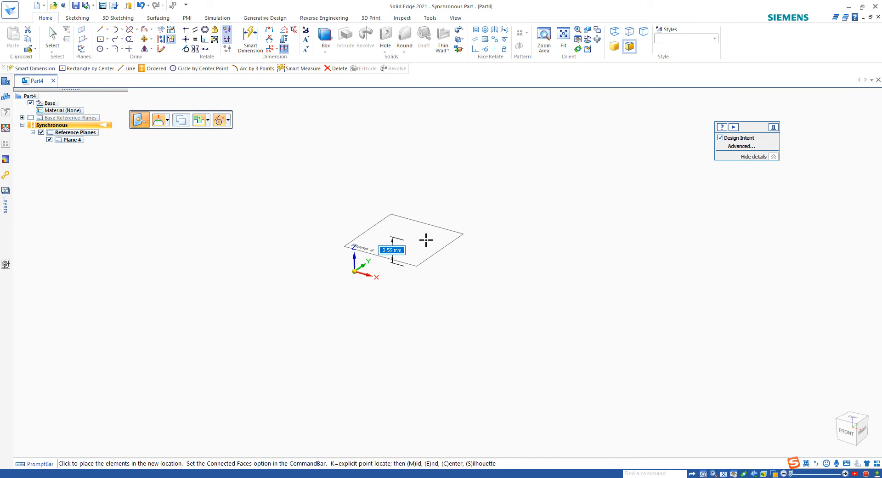
click(407, 244)
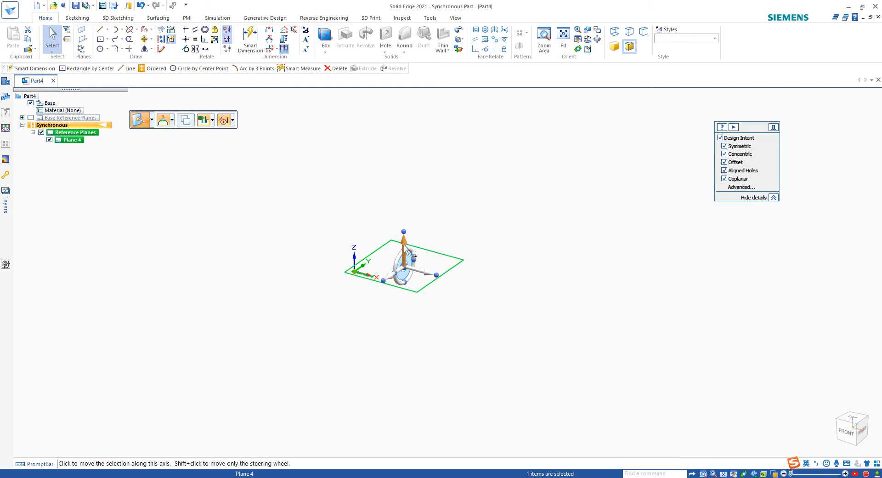
click(422, 273)
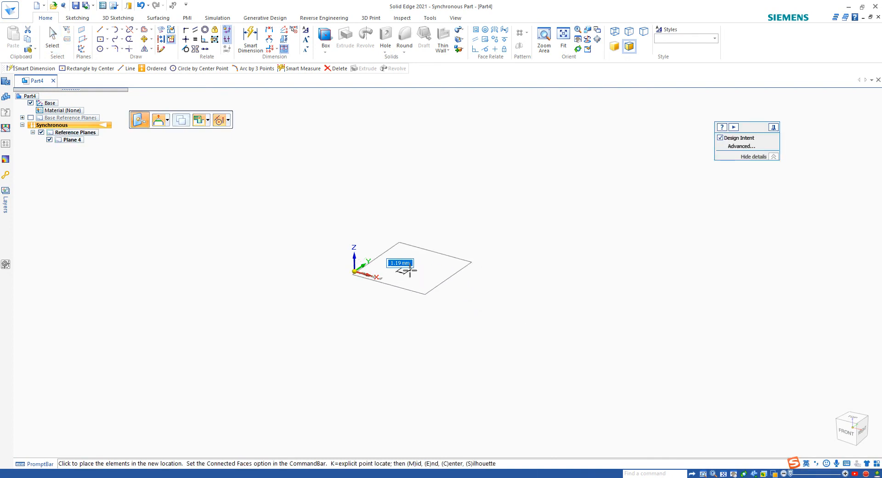
click(434, 263)
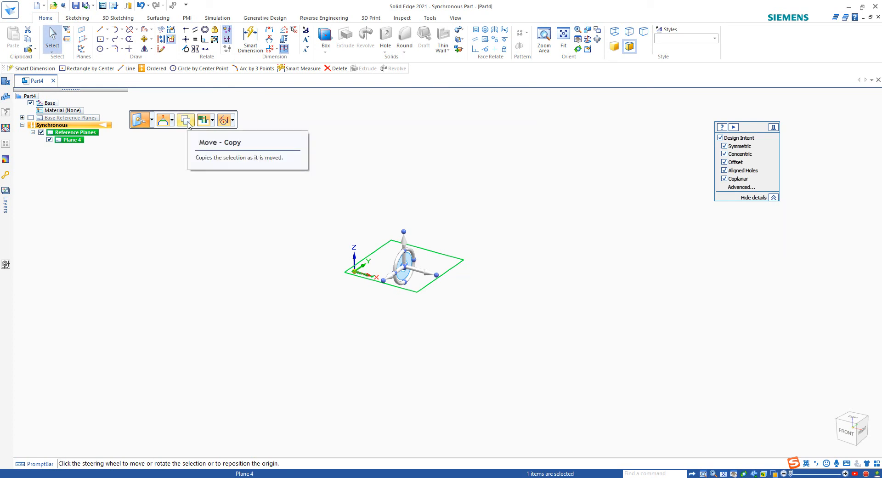
Move a copy of the coincident plane upward along Z to create a parallel offset plane.
click(187, 122)
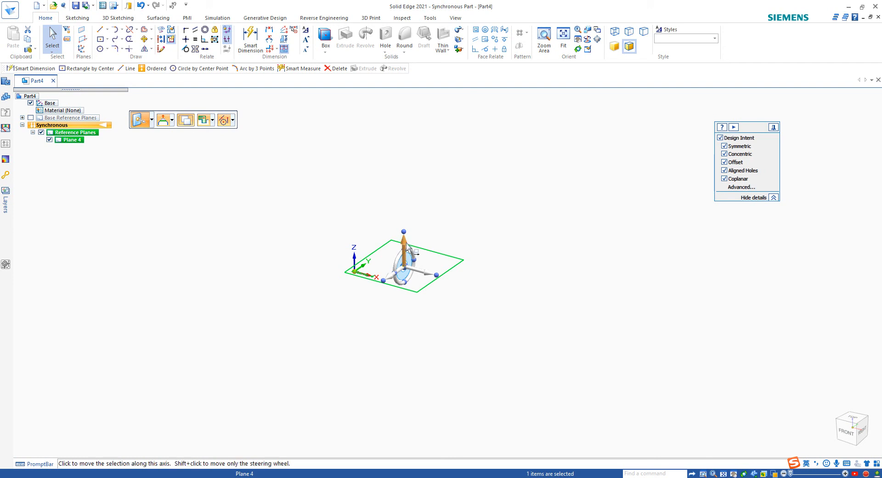
click(406, 244)
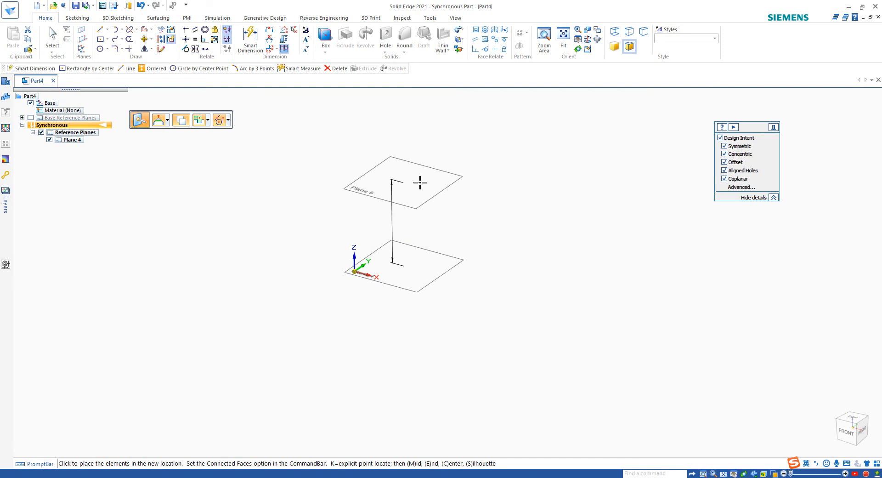
key(Return)
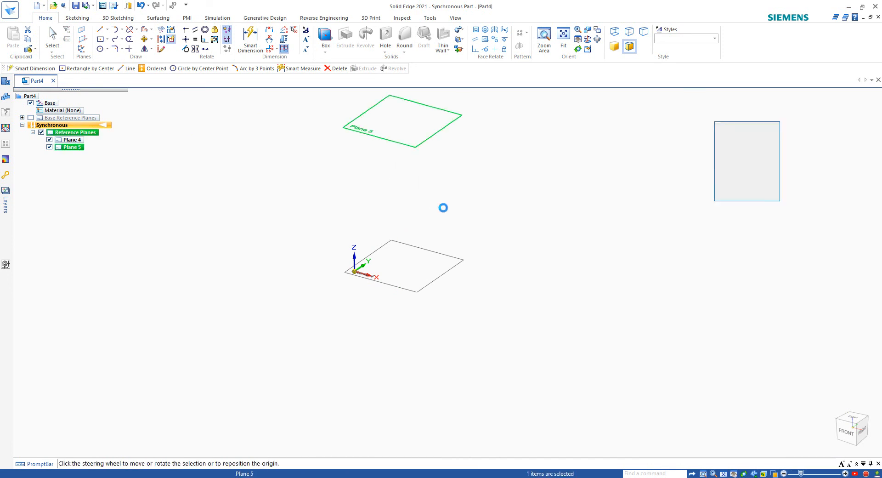
middle_drag(482, 257, 467, 268)
key(Escape)
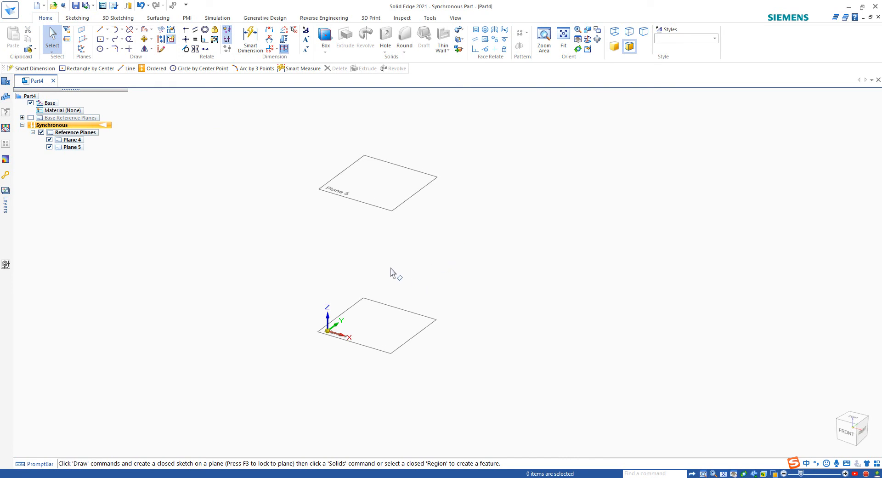
Select the lower coincident plane and reposition its steering wheel onto the base X axis.
ctrl+middle_drag(379, 261, 399, 244)
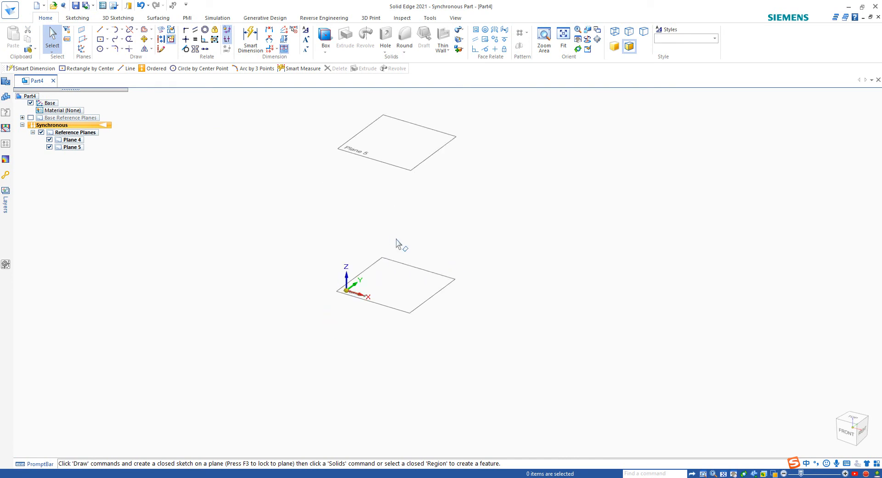
click(412, 275)
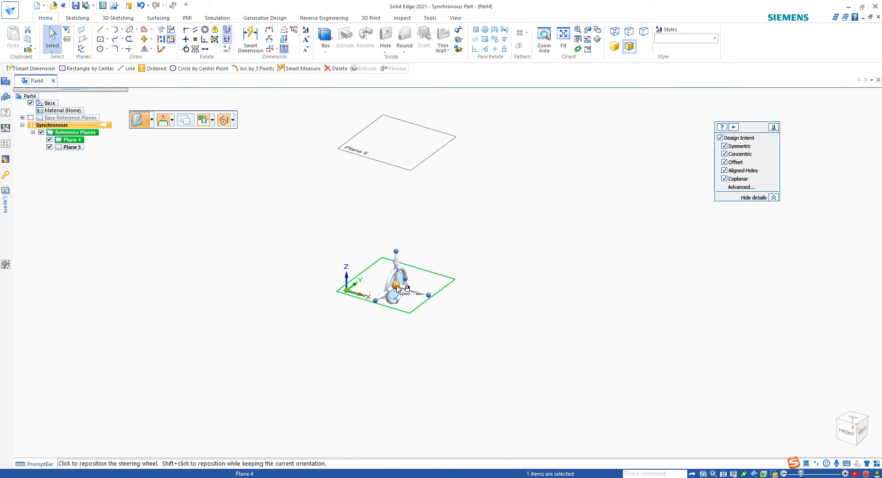
click(398, 288)
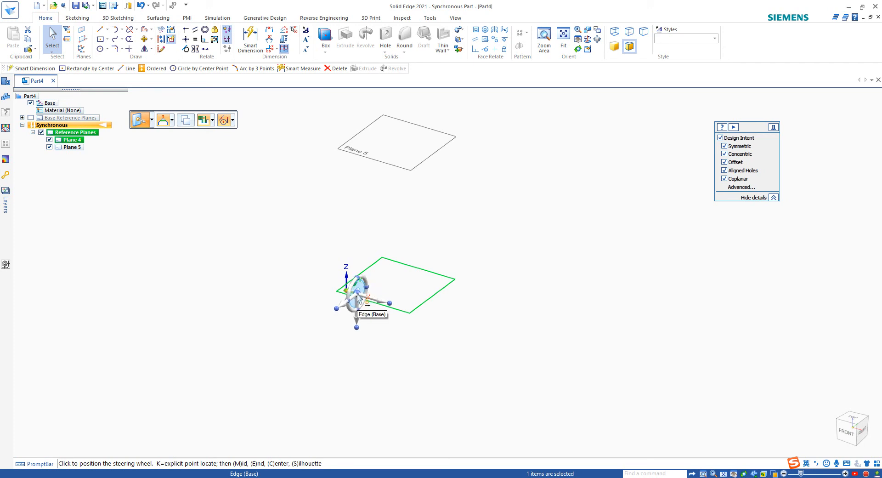
click(358, 298)
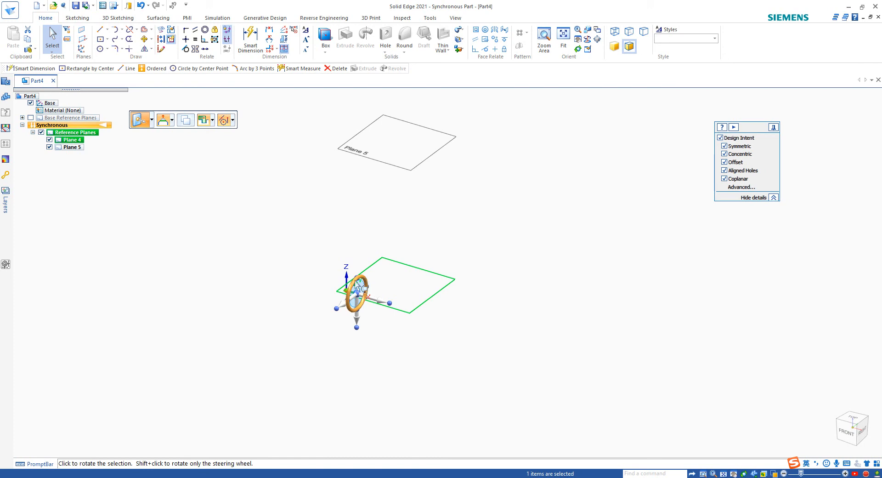
Rotate a copy of the lower plane about the X axis to create an angled reference plane.
click(358, 291)
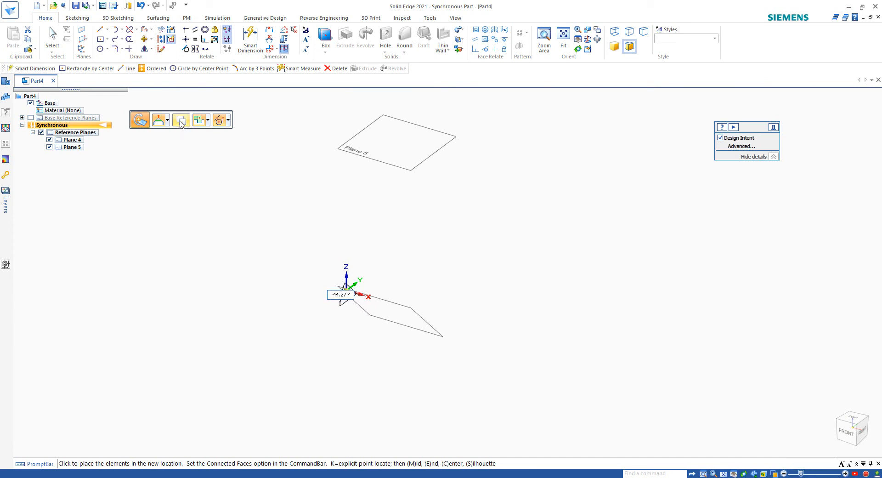
click(181, 123)
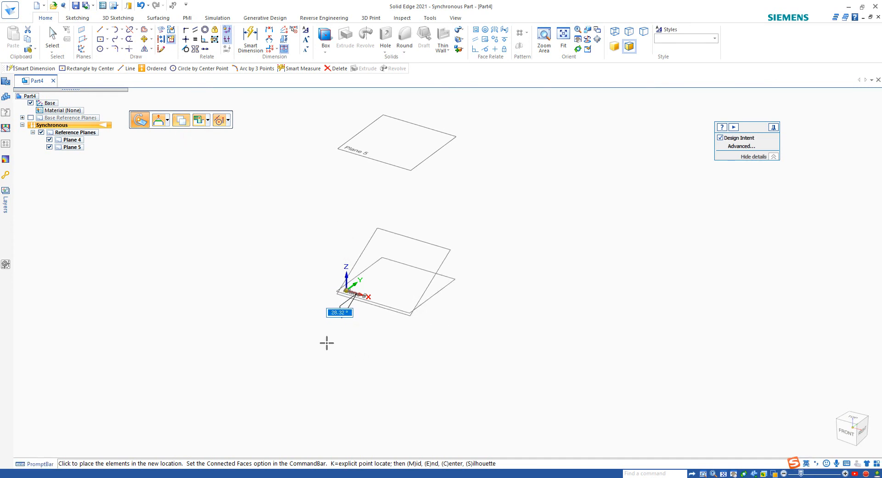
key(Return)
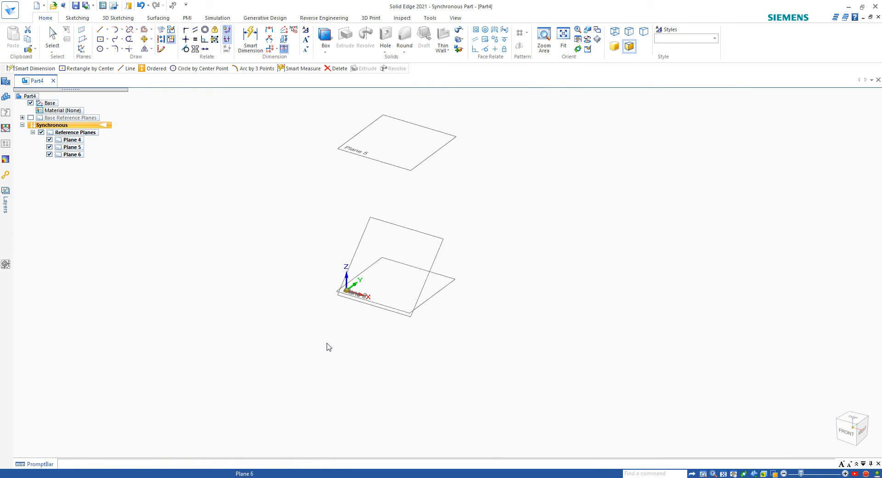
key(Escape)
Start the Rectangle by Center command and lock sketching to the lower coincident plane, Plane 4.
middle_drag(499, 299, 474, 303)
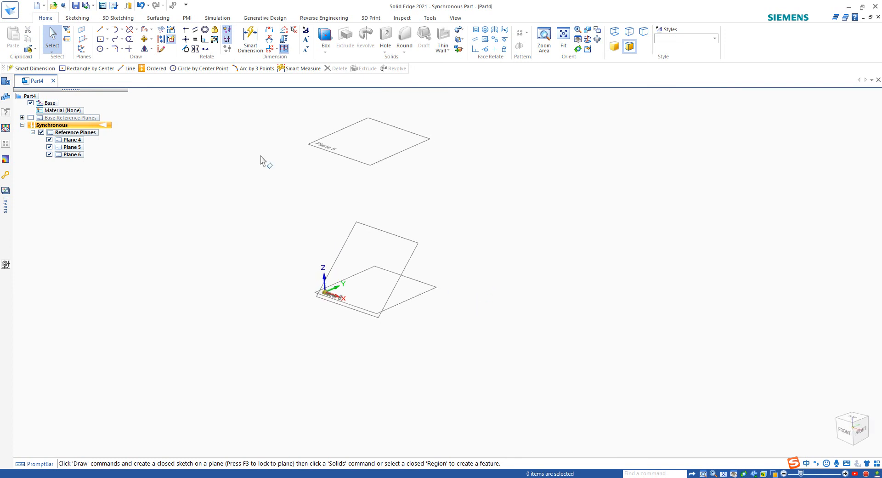
middle_drag(296, 198, 296, 216)
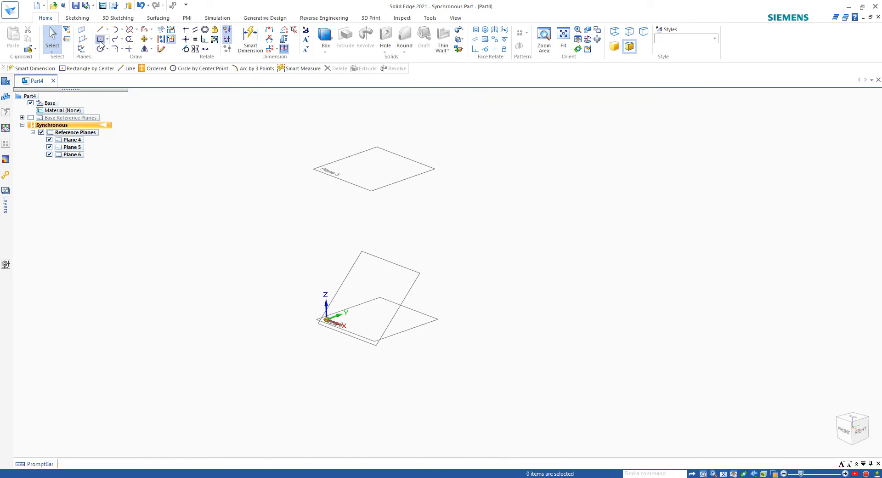
click(101, 40)
middle_drag(470, 281, 441, 307)
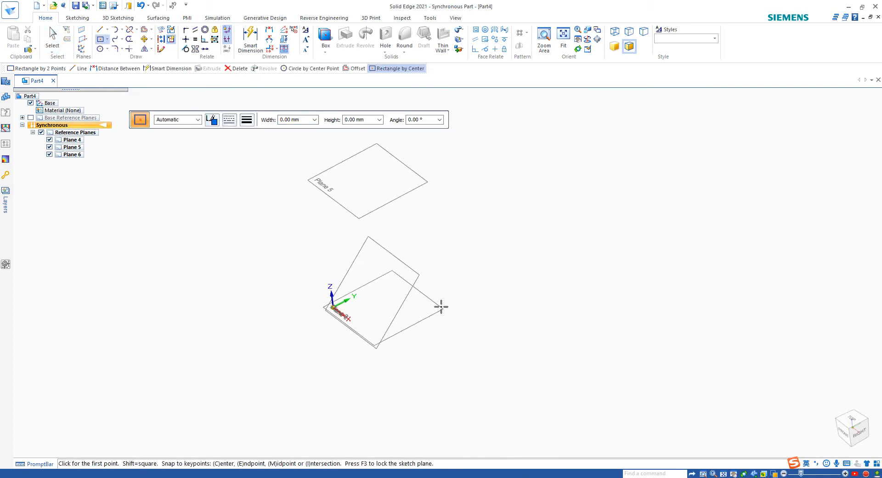
key(F3)
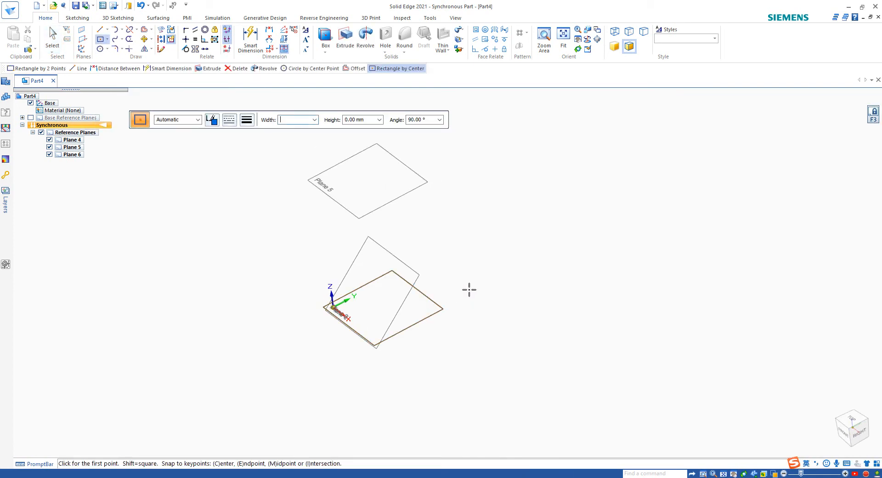
Sketch a circle centred on the origin on the locked plane and expand the part's sketches in the feature tree.
click(100, 49)
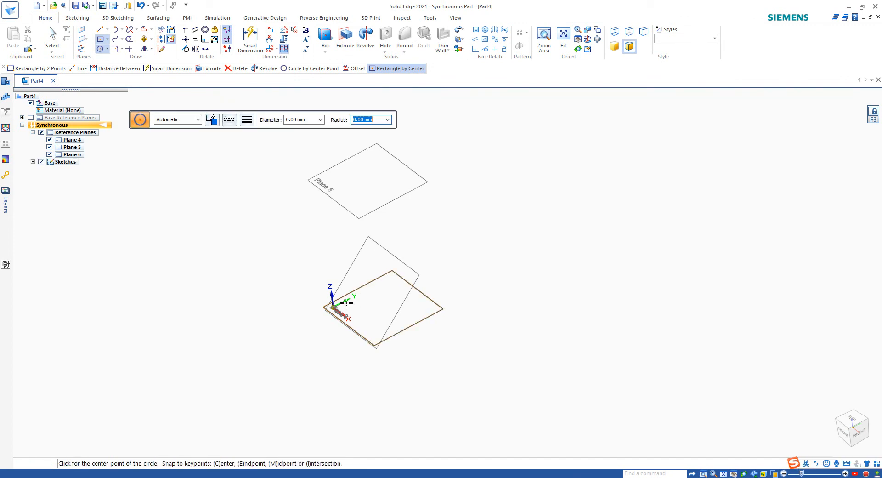
click(336, 307)
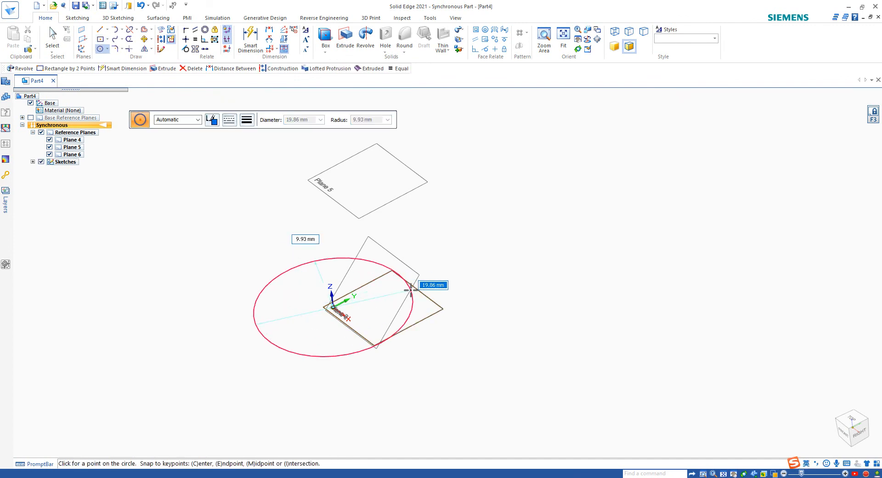
click(428, 299)
scroll(450, 309, down, 2)
middle_drag(471, 309, 513, 286)
key(Escape)
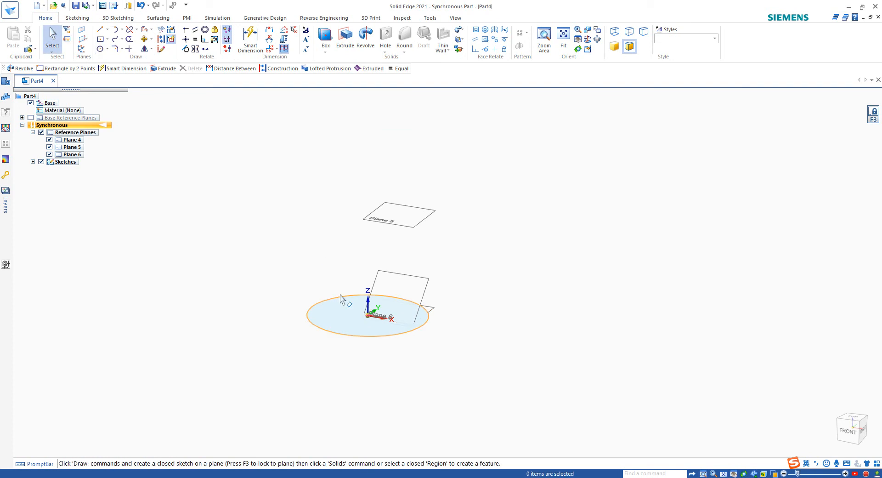
click(33, 161)
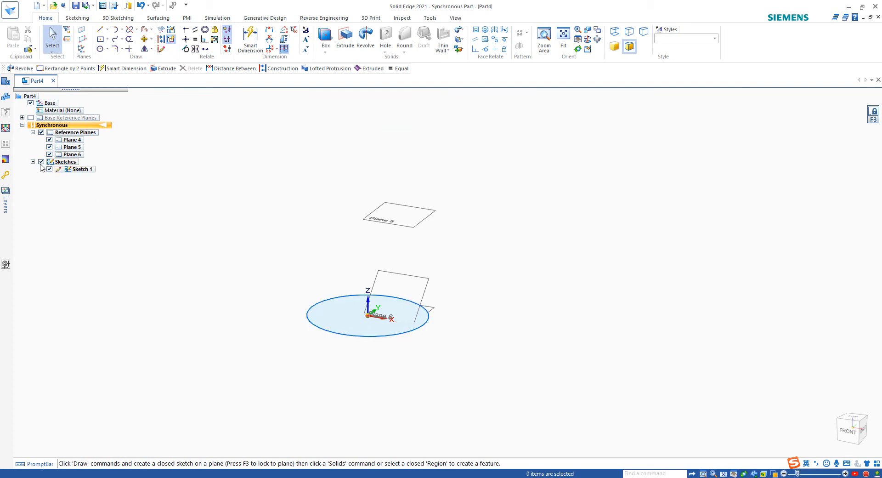
click(81, 169)
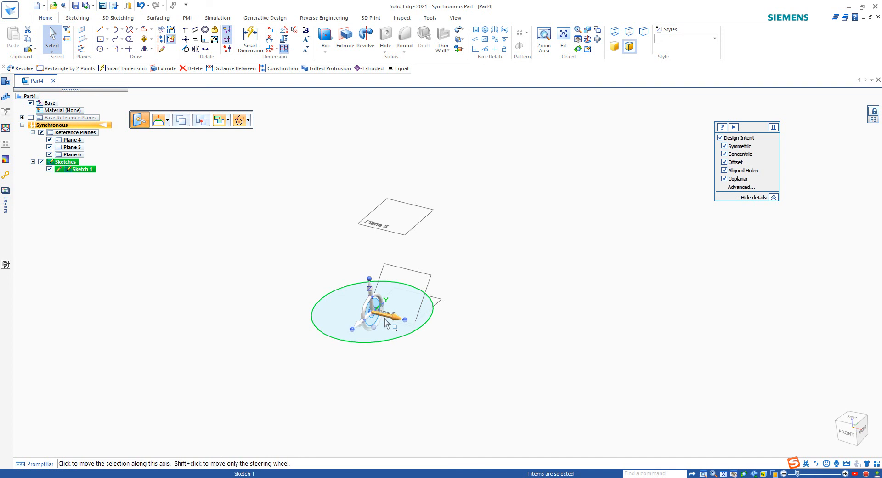
click(429, 356)
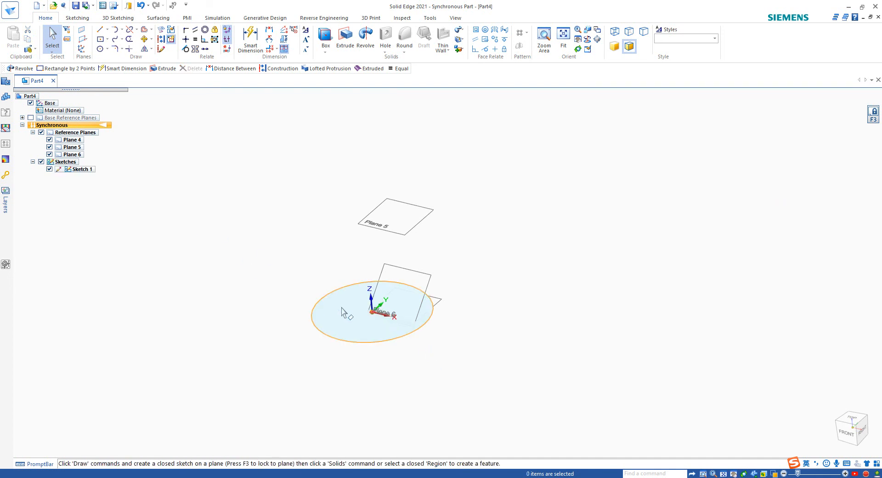
click(368, 322)
scroll(376, 331, up, 2)
middle_drag(375, 327, 416, 351)
click(334, 291)
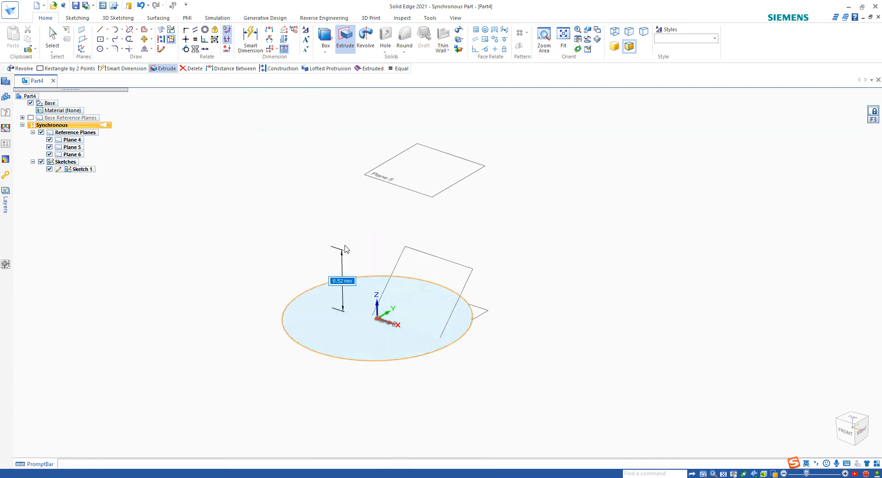
key(Escape)
shift+middle_drag(545, 325, 506, 291)
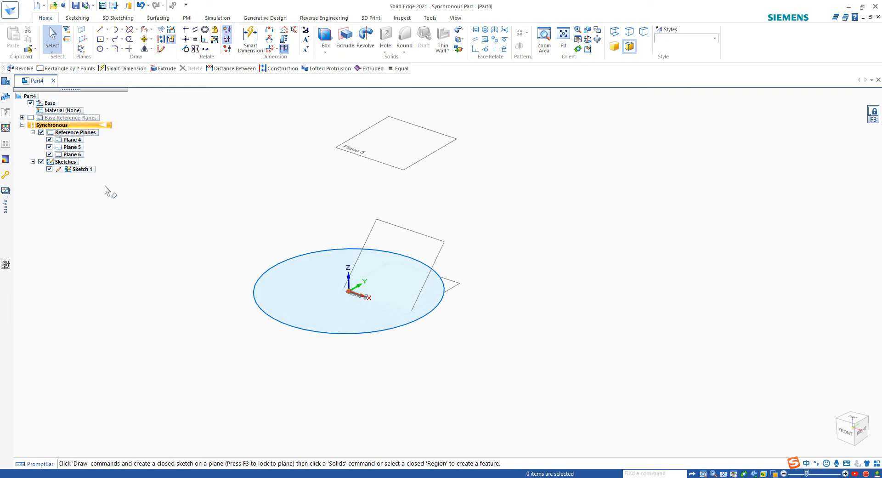
Copy Sketch 1 with its circle upward along the Z axis to a position above Plane 5.
click(85, 170)
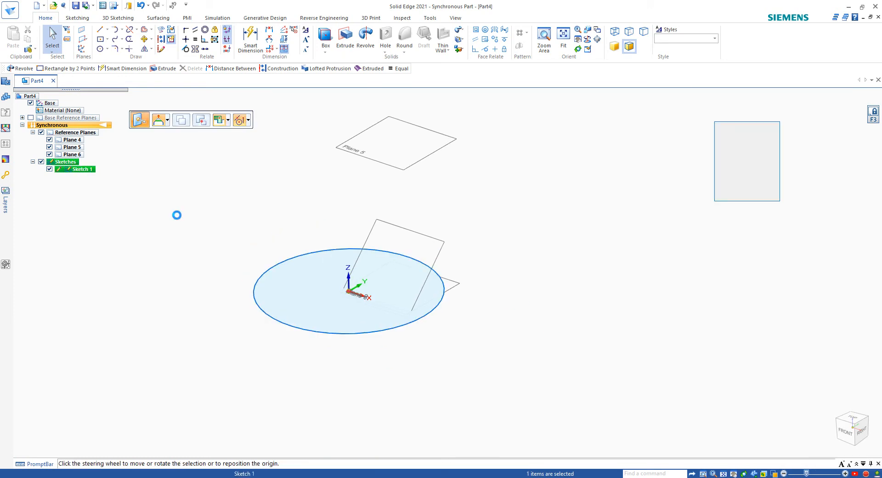
mouse_move(212, 240)
middle_down()
mouse_move(254, 232)
mouse_move(277, 277)
mouse_move(274, 236)
mouse_move(260, 275)
mouse_move(271, 264)
mouse_move(272, 224)
middle_up()
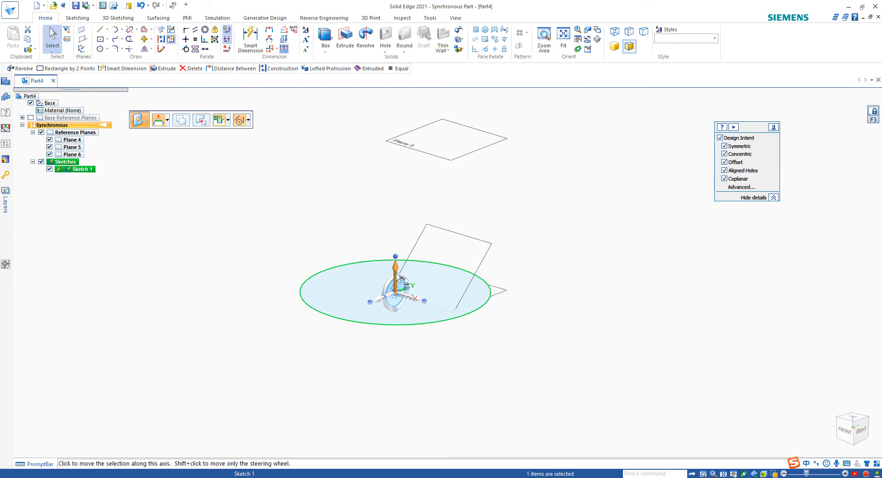
middle_drag(550, 305, 540, 308)
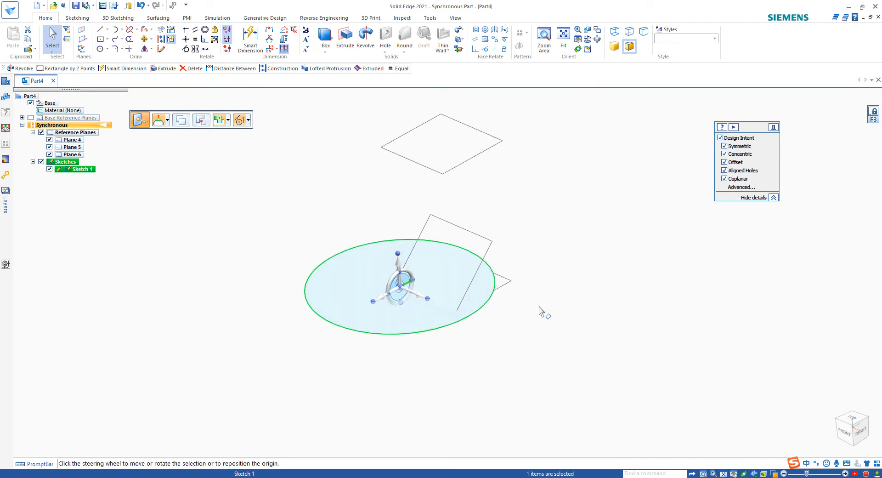
click(400, 271)
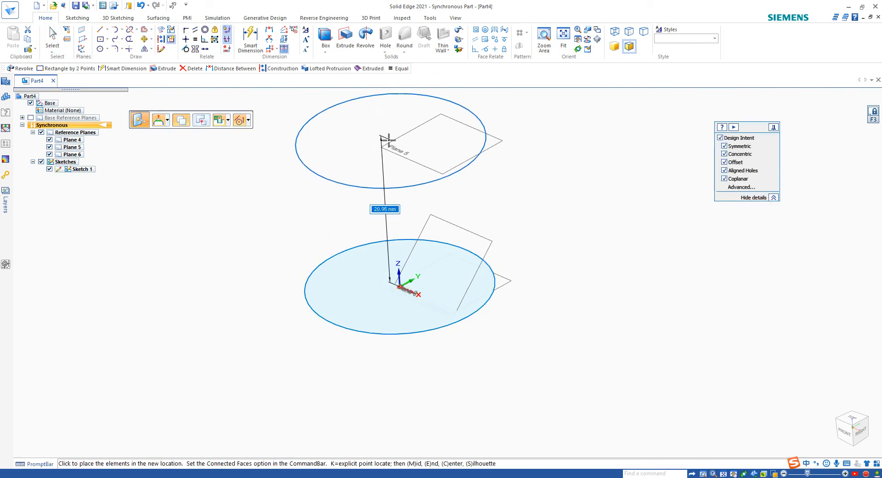
mouse_move(388, 163)
shift+middle_down()
mouse_move(385, 243)
mouse_move(492, 201)
mouse_move(505, 273)
mouse_move(519, 270)
mouse_move(394, 211)
mouse_move(473, 287)
mouse_move(474, 250)
shift+middle_up()
click(380, 172)
scroll(410, 228, down, 2)
click(505, 272)
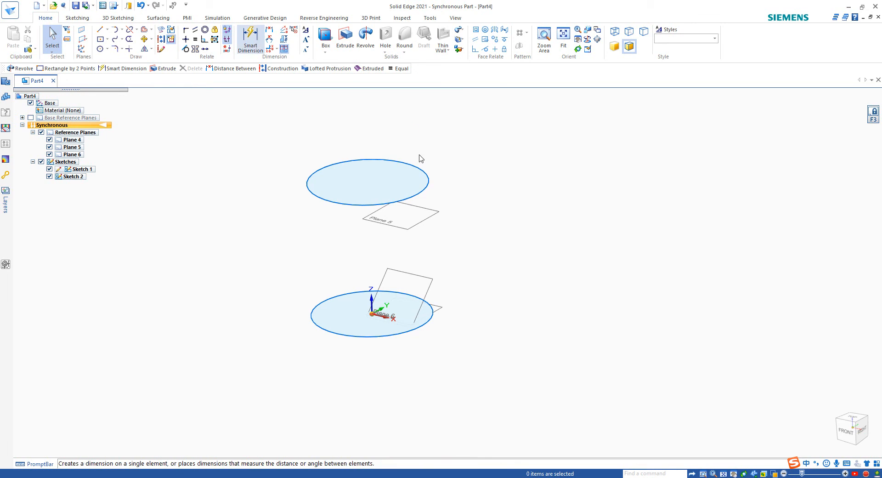
Dimension the upper copied circle with a diameter of 20 mm.
click(424, 174)
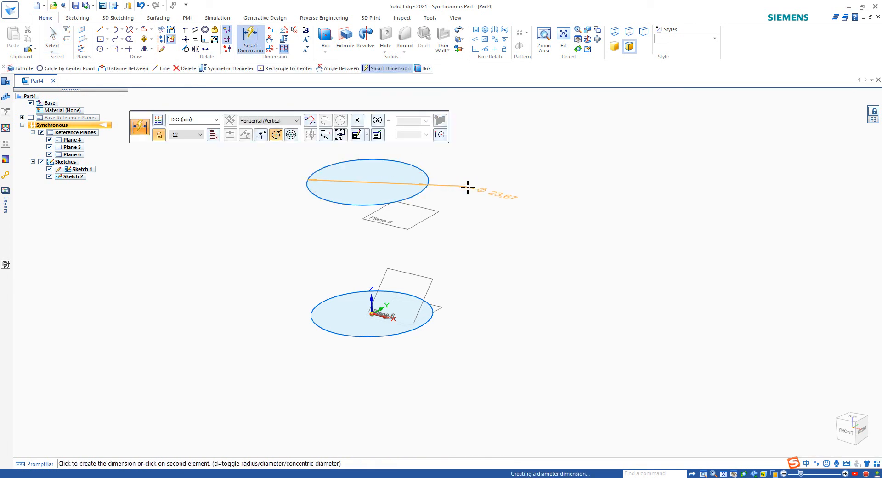
click(472, 187)
text(20)
key(Return)
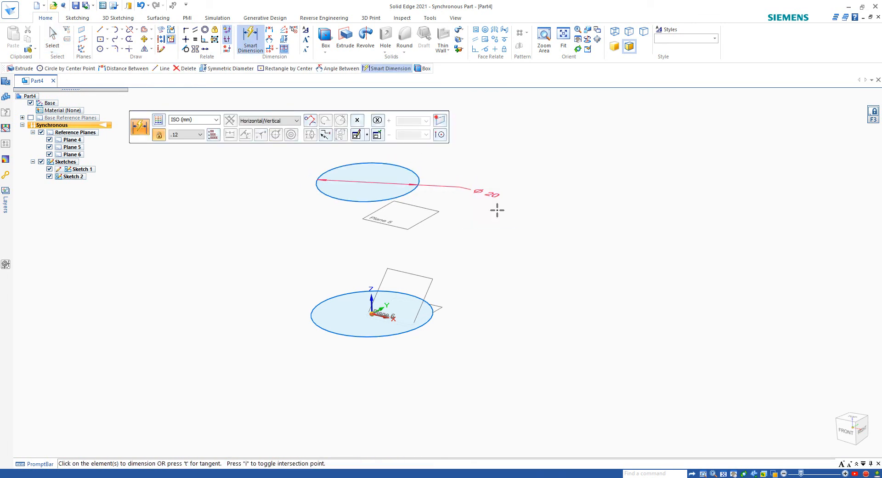
click(53, 37)
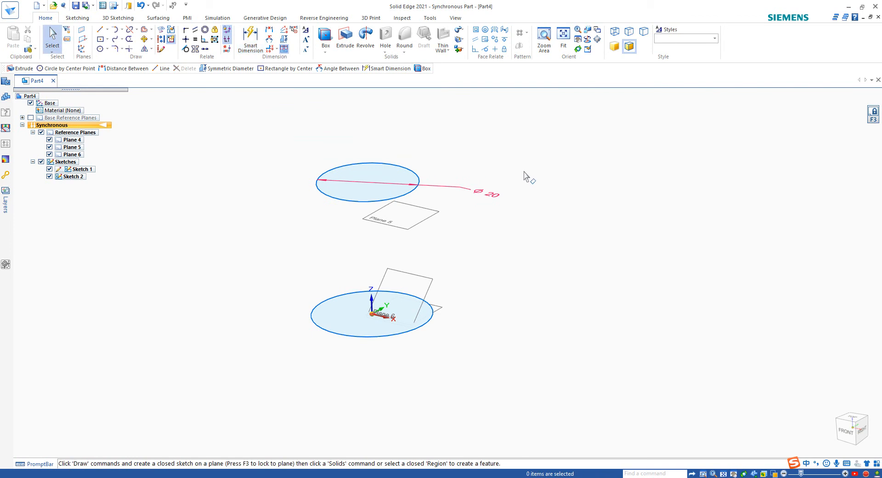
Create a lofted protrusion between the lower circle and the upper 20 mm circle.
middle_drag(468, 181, 454, 155)
key(ctrl+i)
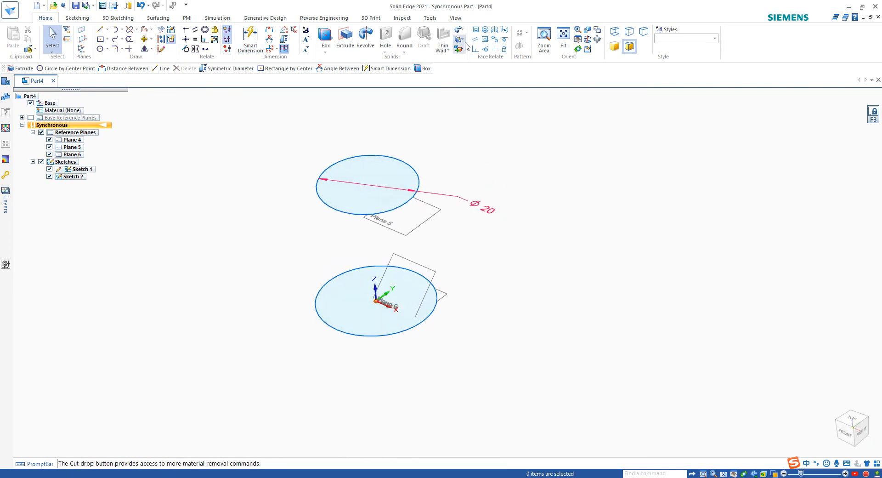
click(465, 33)
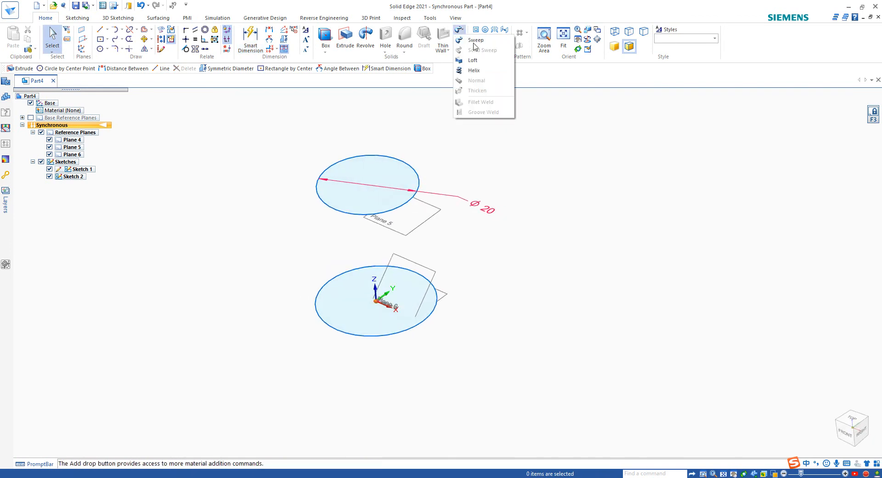
click(474, 61)
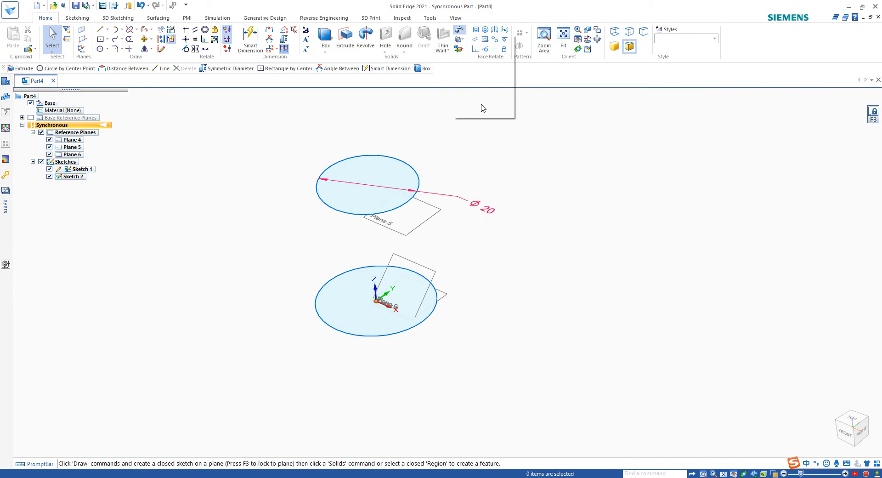
click(426, 321)
click(356, 215)
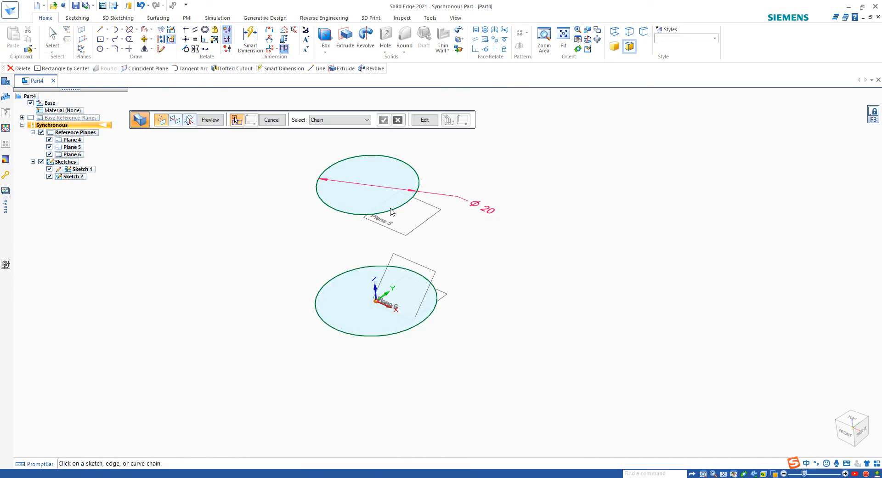
click(215, 123)
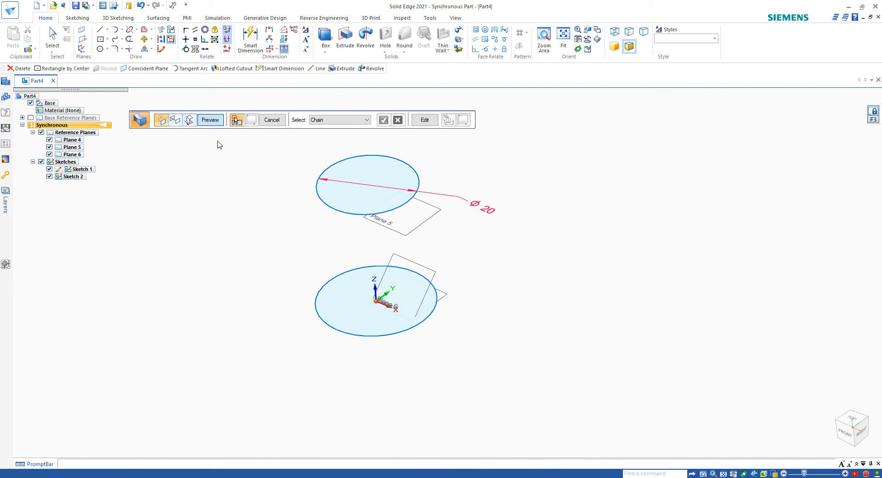
click(210, 120)
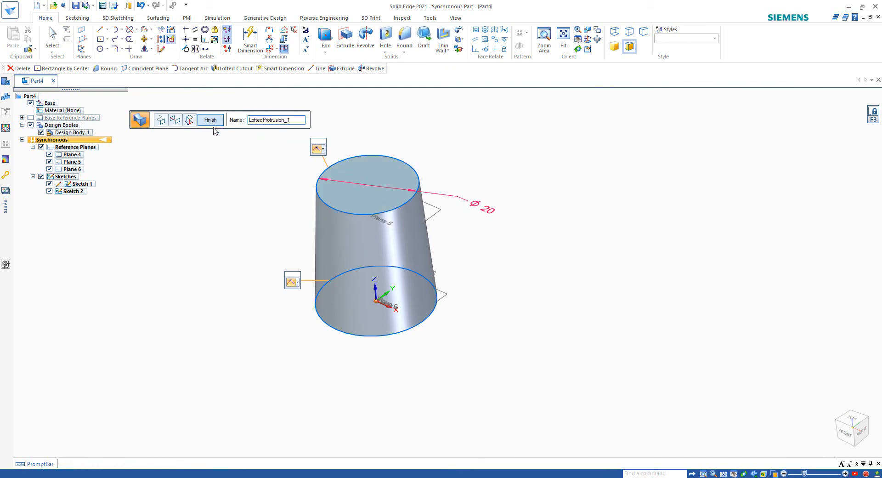
key(Escape)
Select the lofted body together with the reference planes and place the steering wheel at the centre of its top face.
middle_drag(521, 241, 488, 250)
scroll(508, 250, down, 2)
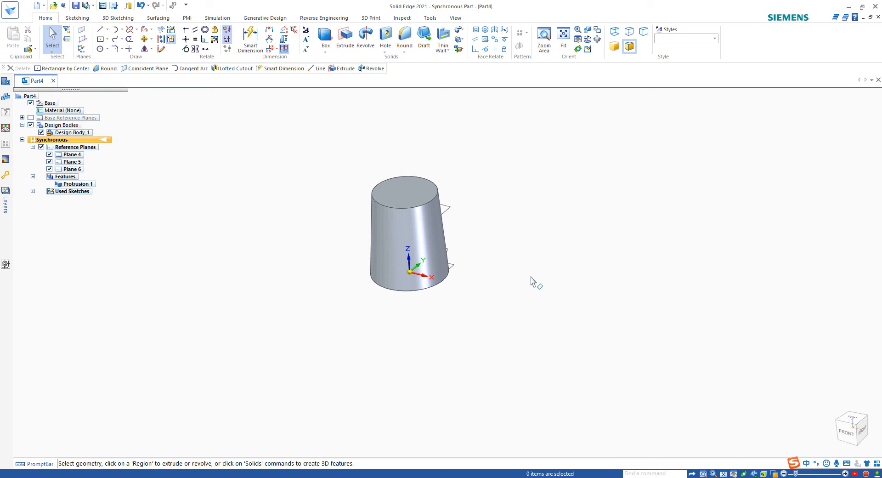
shift+middle_drag(481, 240, 493, 263)
scroll(491, 265, up, 2)
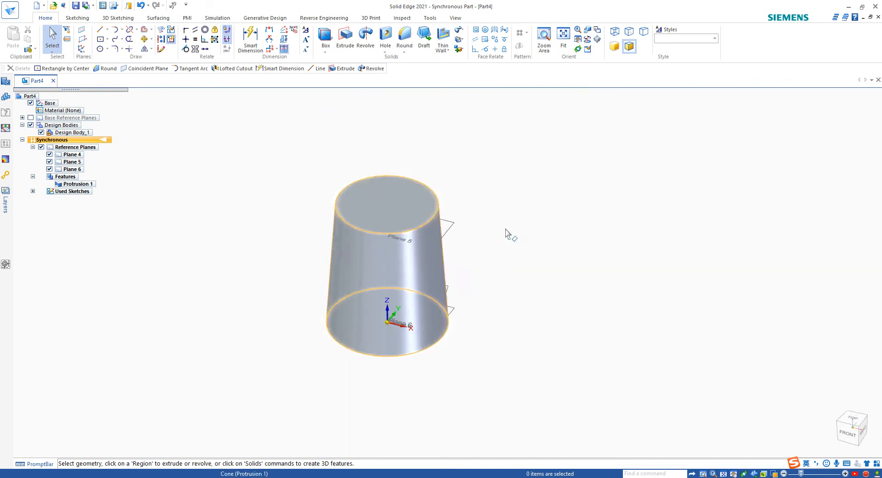
middle_drag(508, 235, 514, 289)
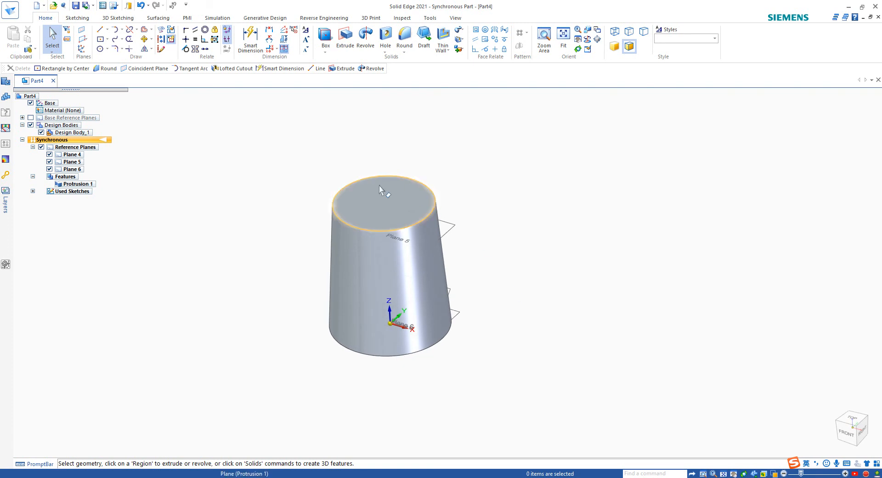
drag(276, 138, 571, 400)
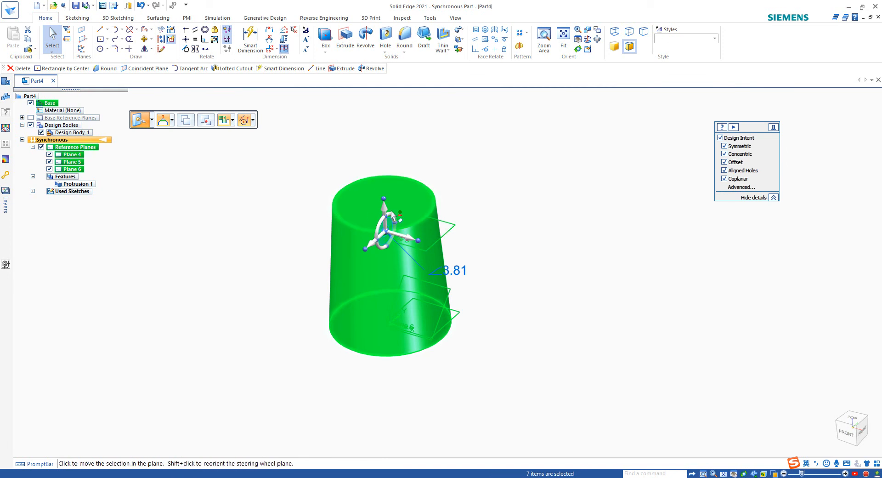
middle_drag(508, 255, 477, 259)
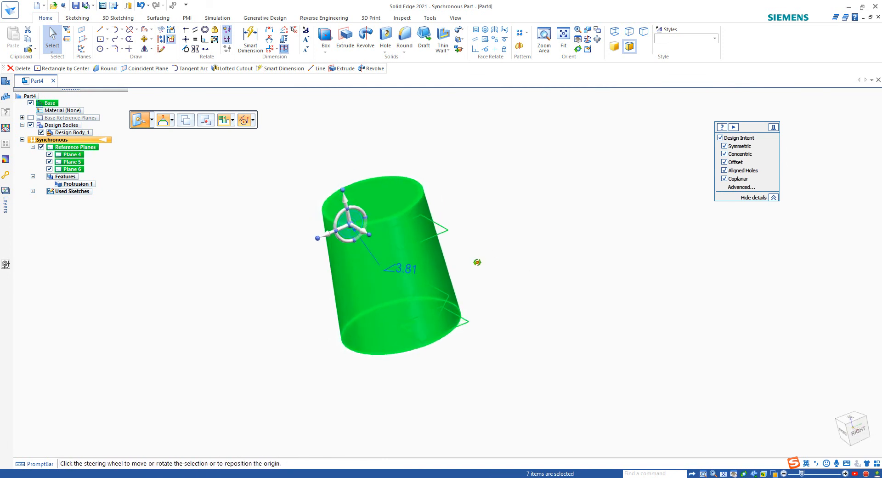
click(354, 226)
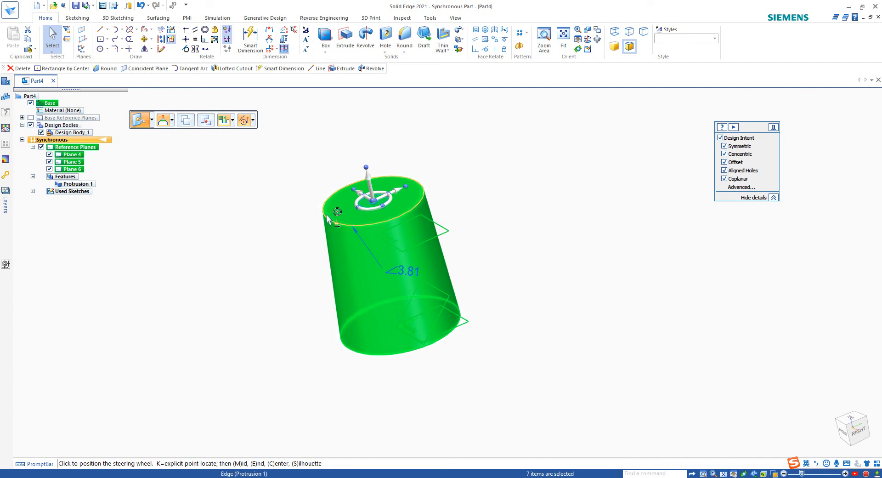
click(412, 213)
Set the keypoint option to All and reposition the steering wheel to the lower end of the cone's axis.
click(253, 121)
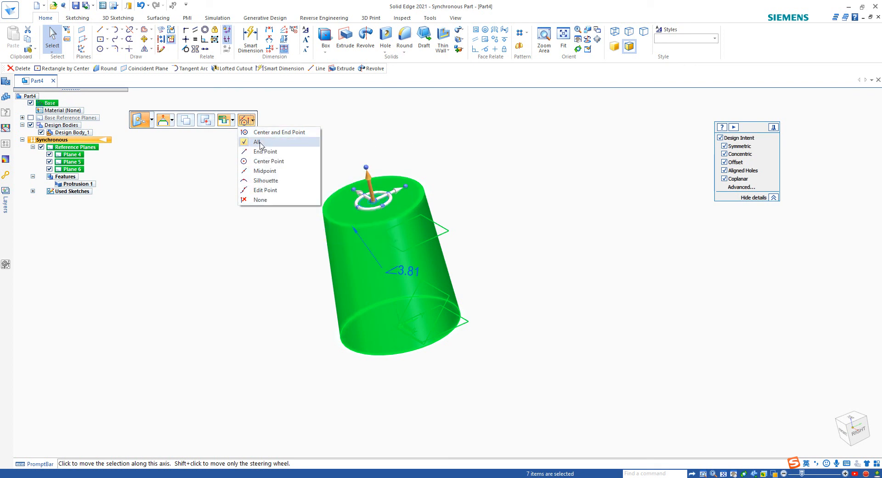
click(258, 142)
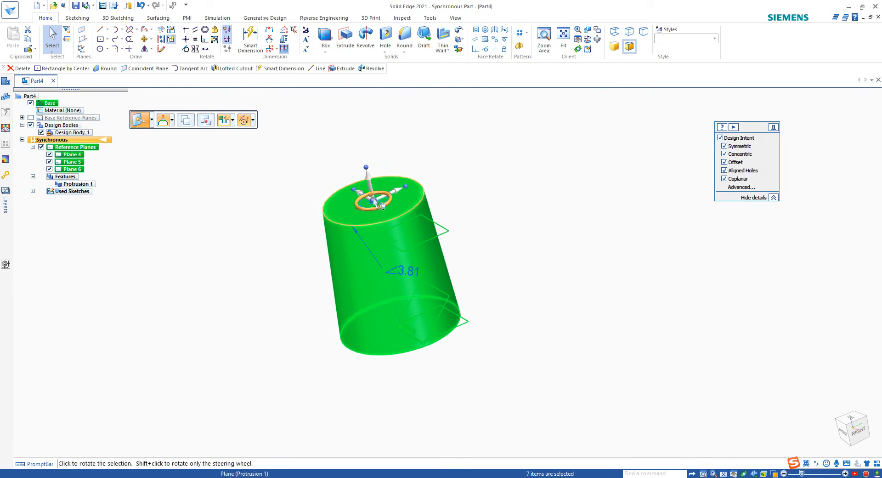
click(388, 210)
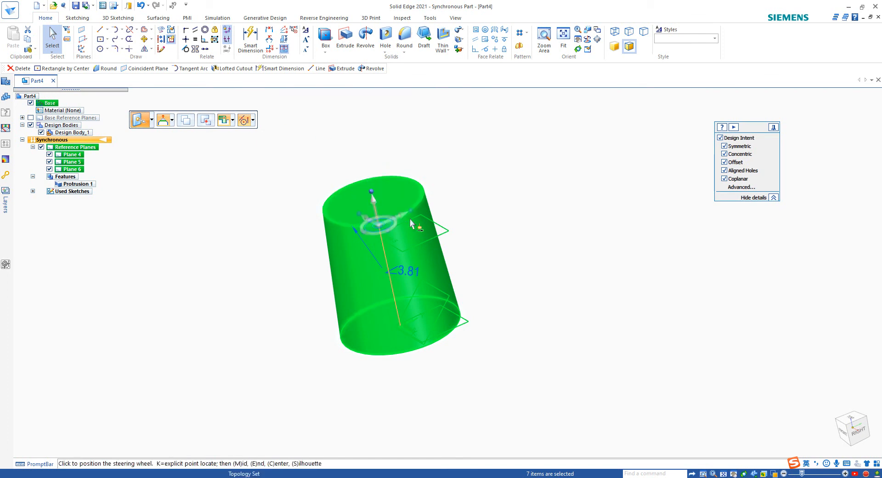
click(400, 325)
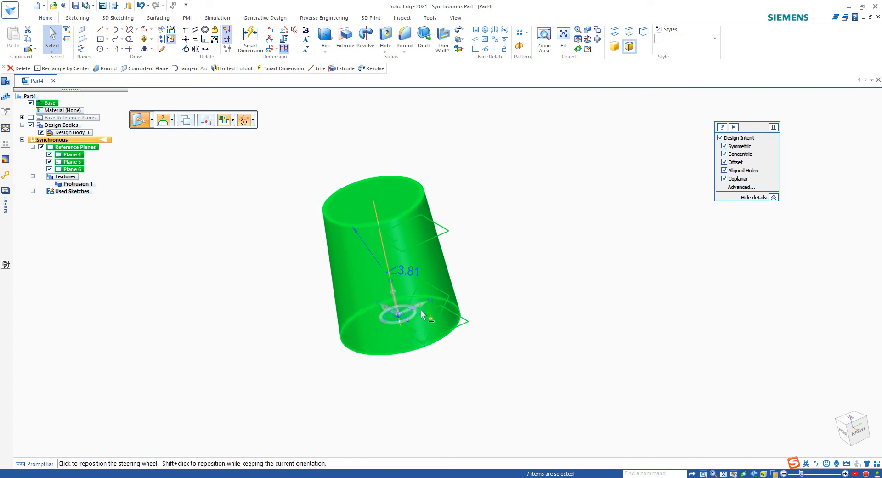
Move the selected body and reference planes 20 mm in the positive X direction from the base origin.
middle_drag(411, 314, 471, 354)
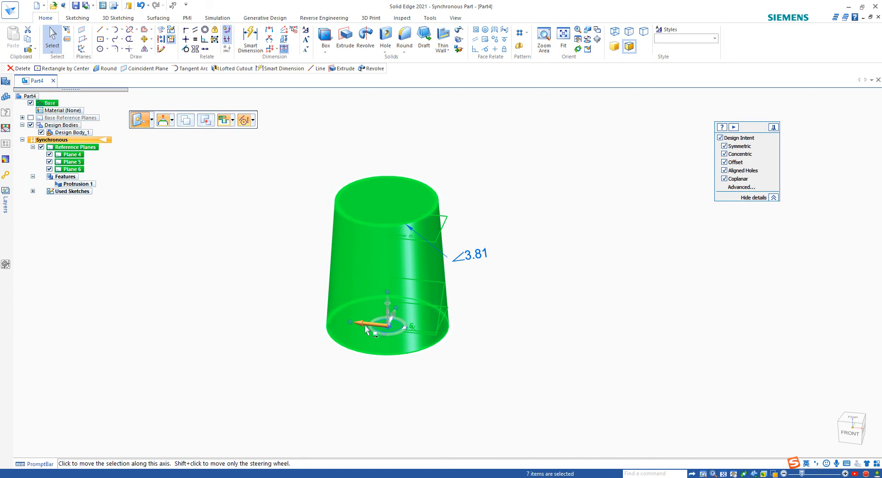
click(389, 327)
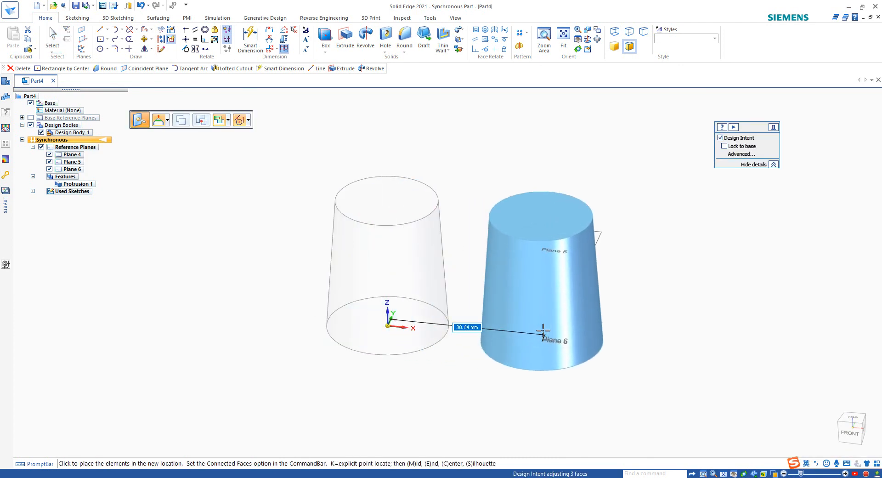
text(20)
key(Return)
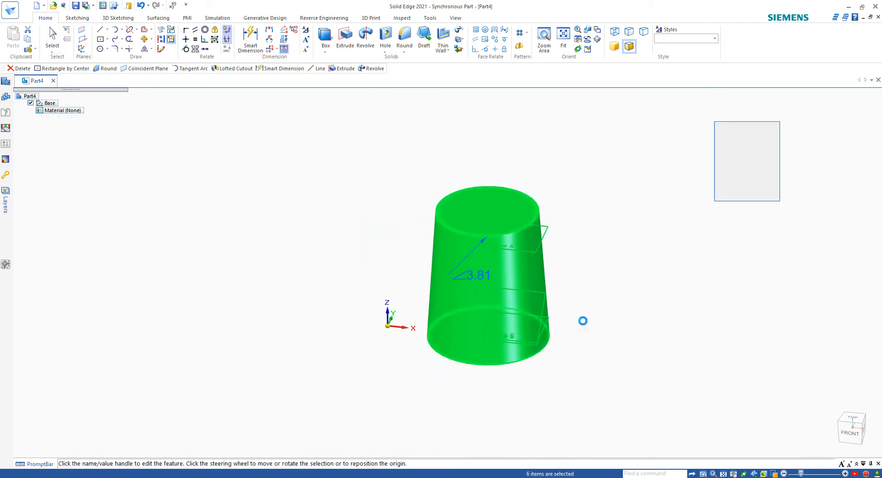
middle_drag(583, 321, 597, 340)
click(594, 306)
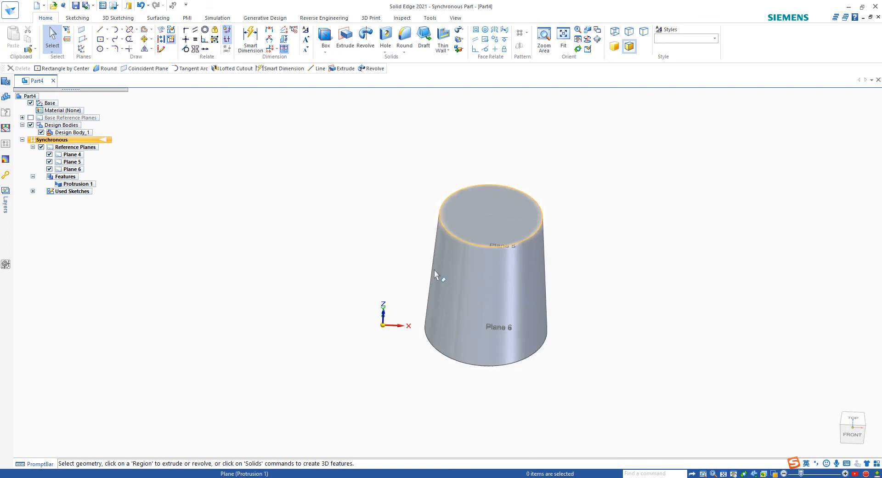
Select the lofted body together with the reference planes and reposition the steering wheel to the base coordinate origin.
click(464, 274)
click(595, 325)
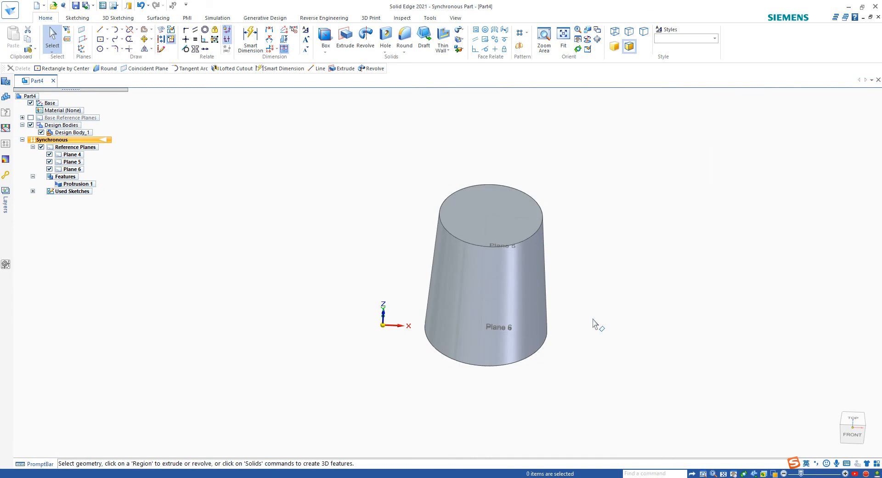
middle_drag(594, 324, 535, 307)
drag(392, 142, 599, 407)
middle_drag(573, 329, 547, 325)
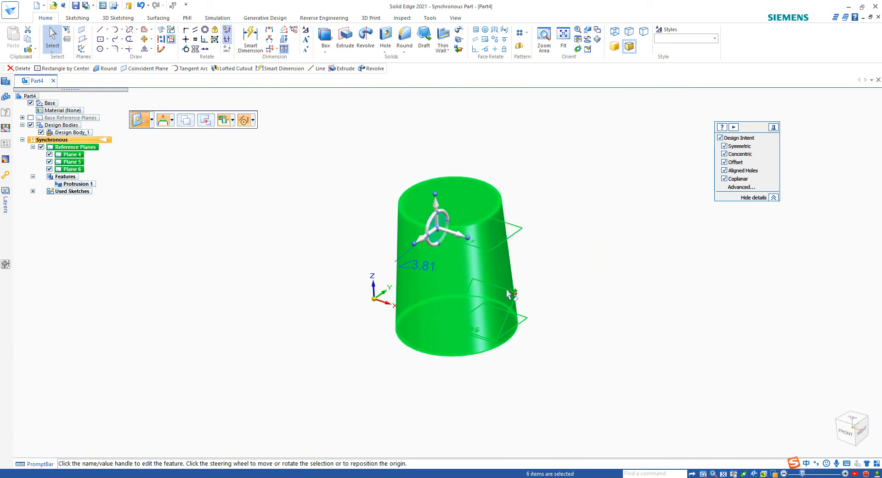
click(438, 227)
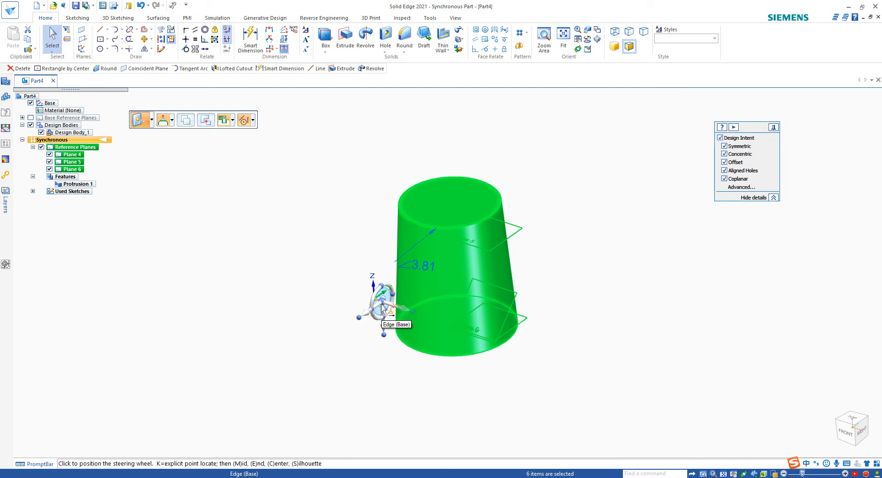
click(382, 307)
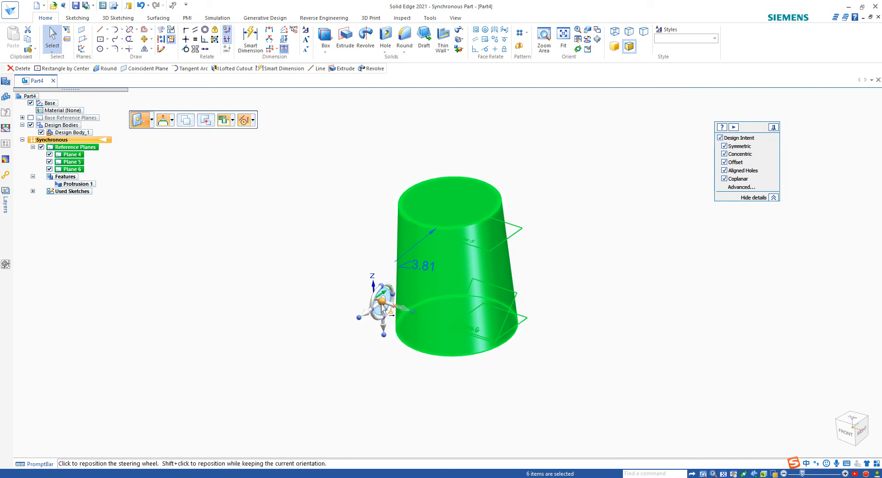
Rotate the selected body and reference planes about the base X axis so the cone's axis runs parallel to the Y axis.
click(379, 305)
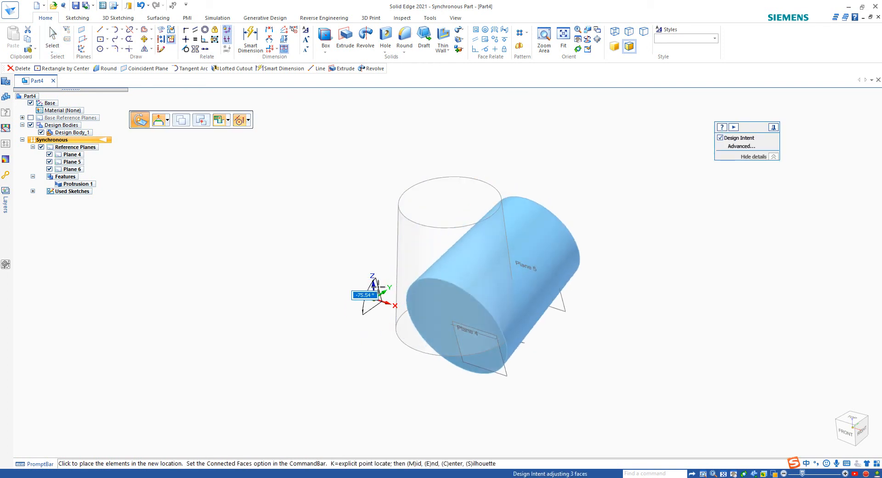
key(Return)
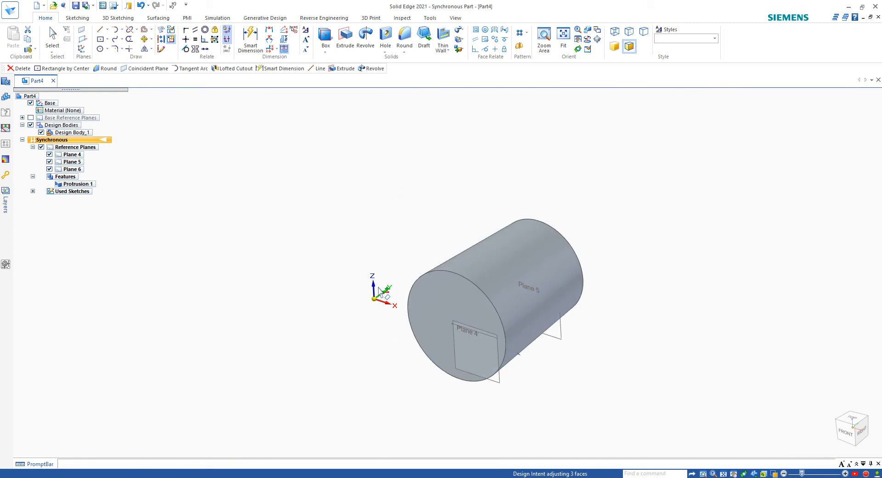
middle_drag(501, 331, 418, 335)
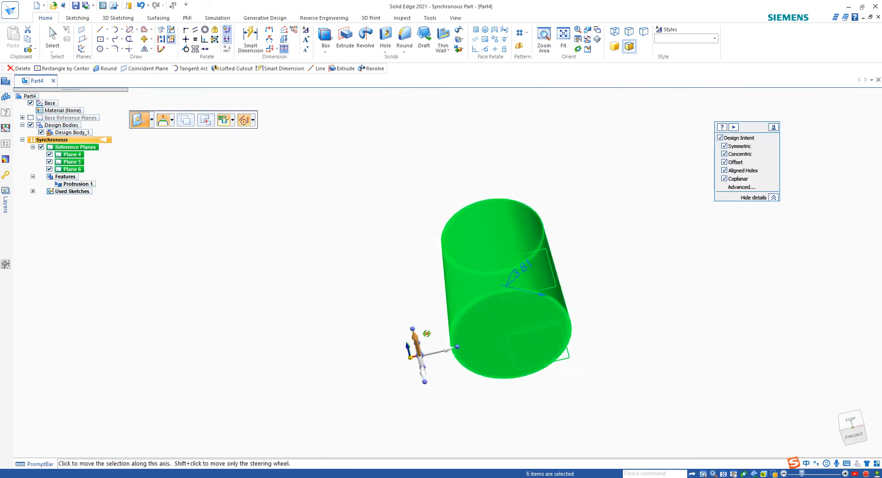
key(Escape)
middle_drag(610, 261, 524, 257)
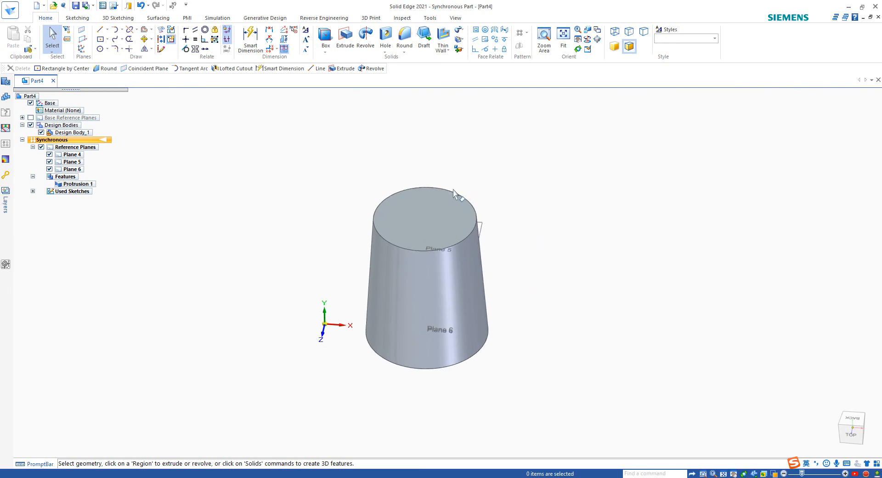
Select only the cone's small end face and place the steering wheel at the centre of that face.
click(448, 203)
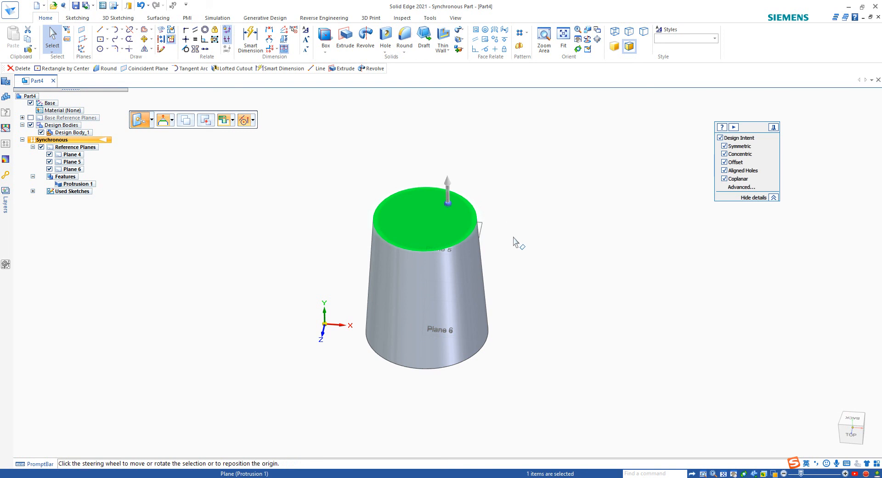
middle_drag(514, 241, 497, 229)
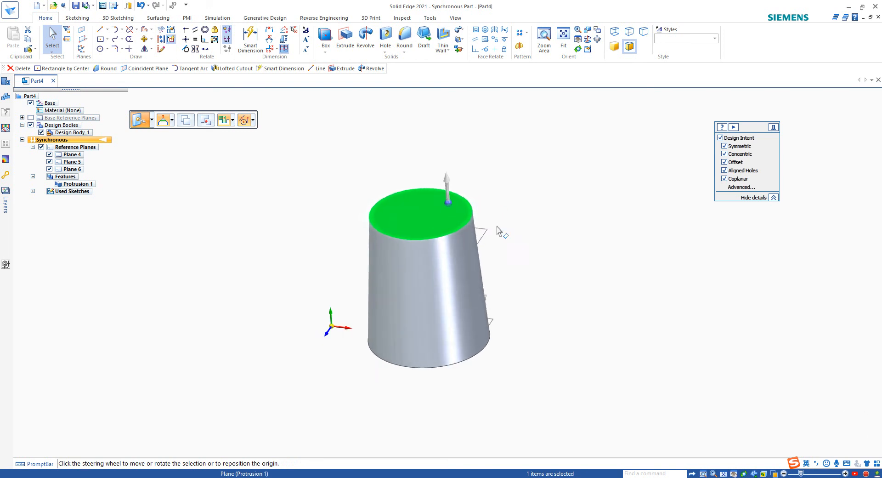
click(455, 203)
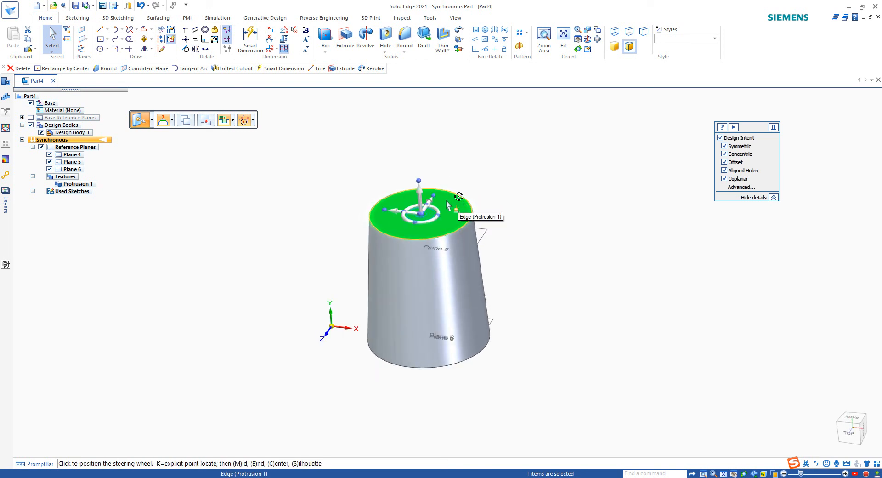
click(430, 214)
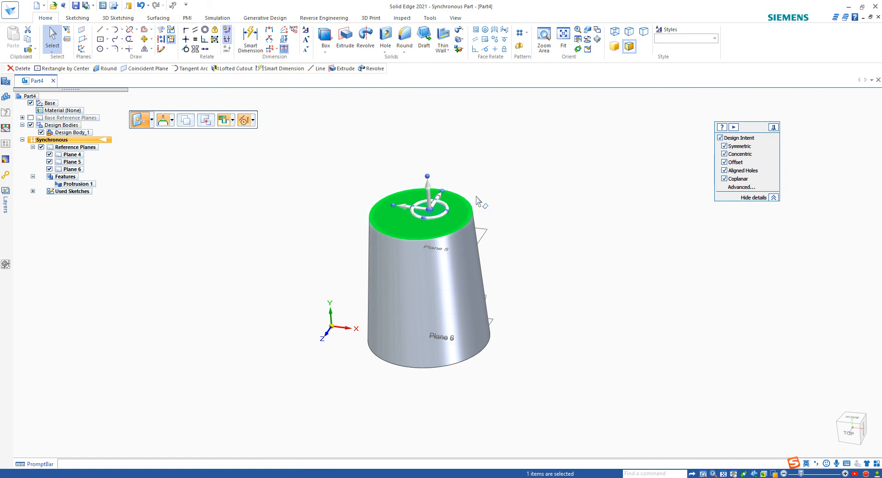
click(430, 207)
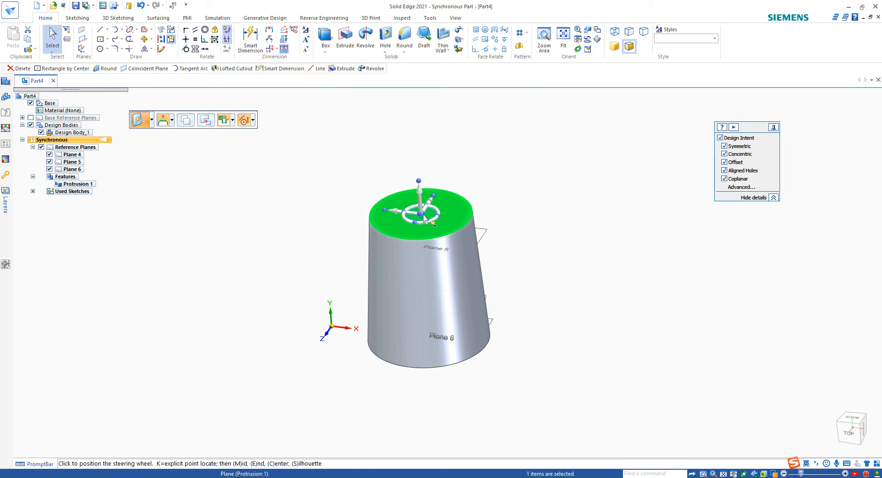
click(425, 219)
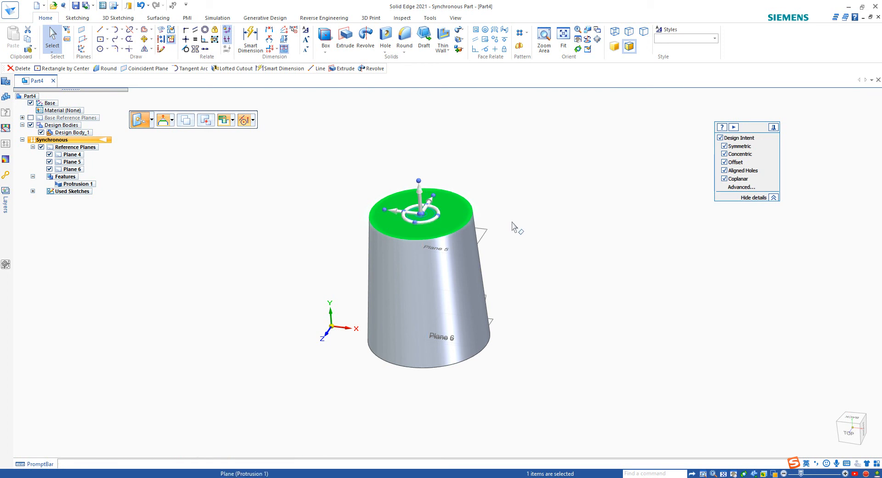
middle_drag(514, 225, 432, 228)
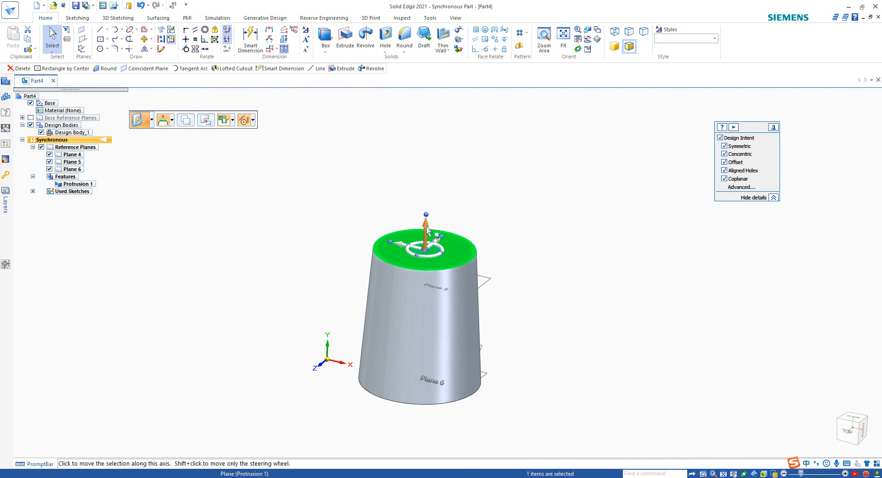
Try to move the cone's end face outward, place a copy of it about 15 mm beyond the cone, and undo the copy.
click(426, 226)
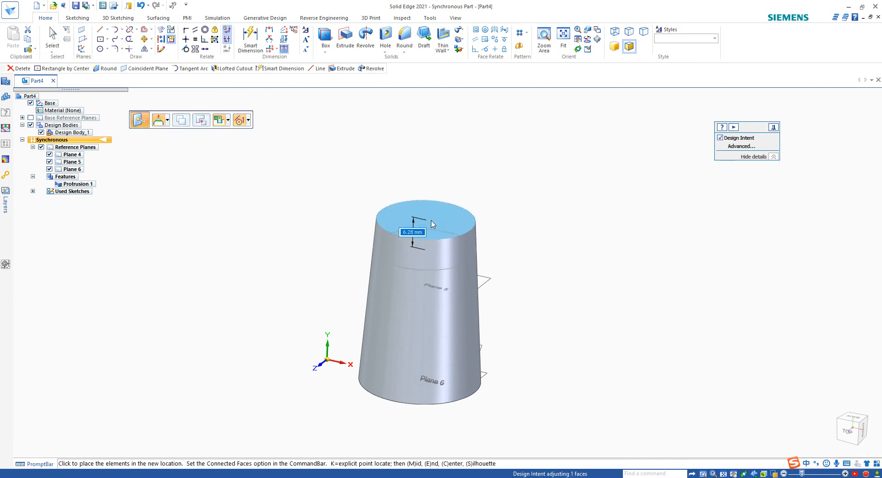
key(Escape)
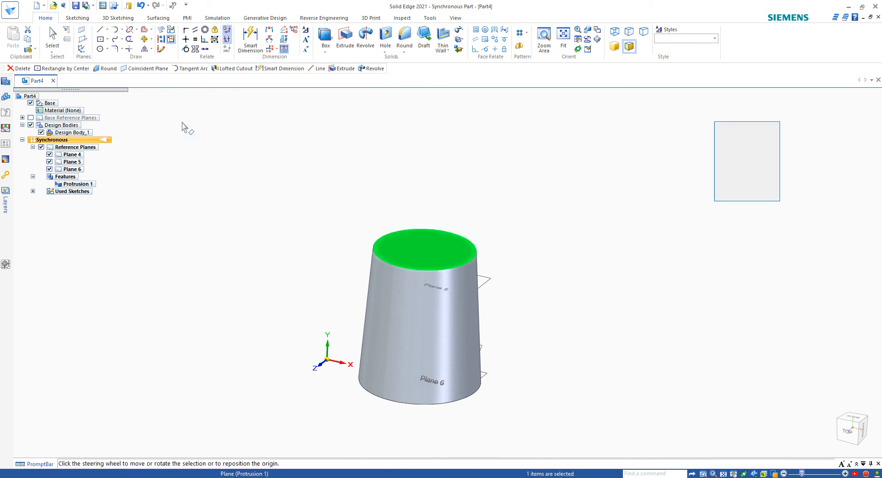
click(427, 223)
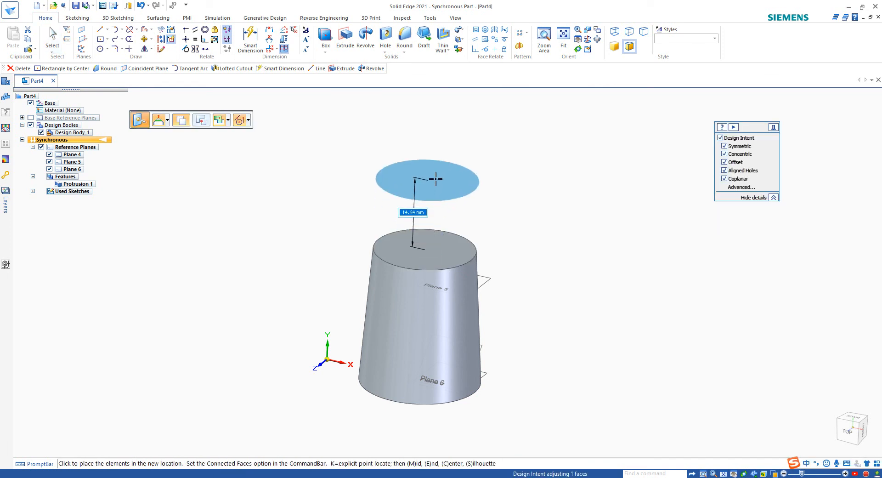
click(437, 181)
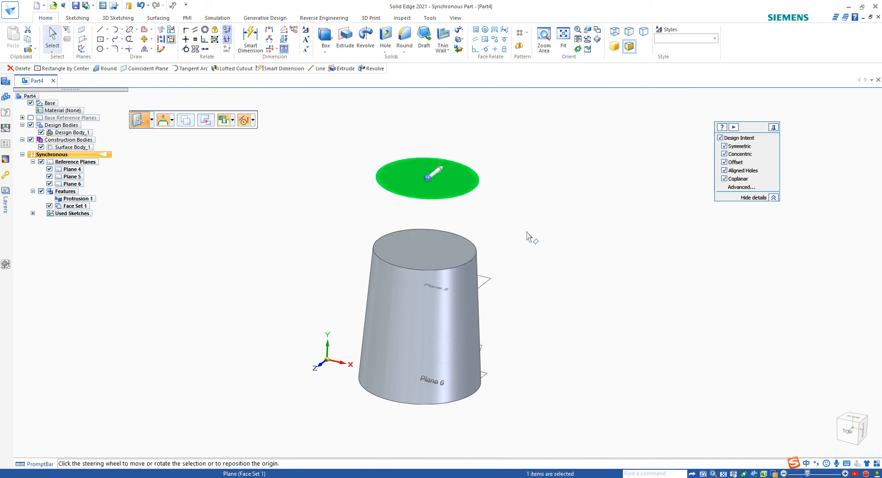
key(ctrl+z)
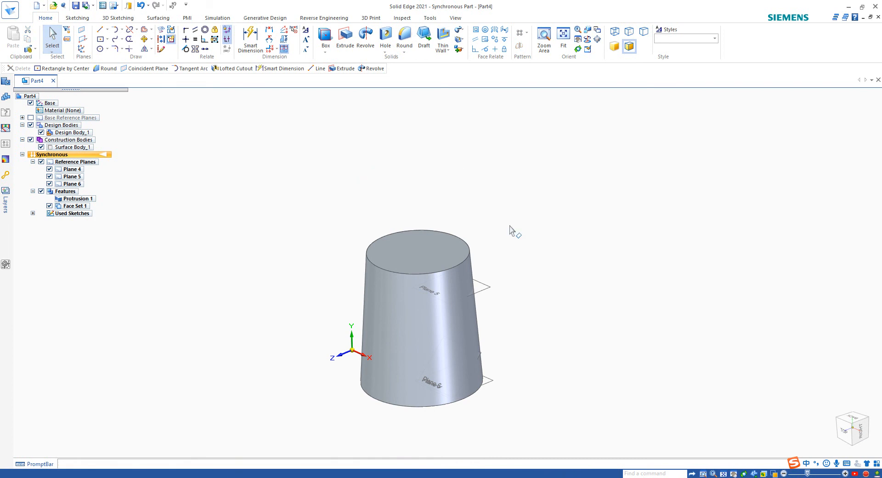
Select the cone with its reference planes and base, place the steering wheel on the small end face, and clear the selection.
click(429, 242)
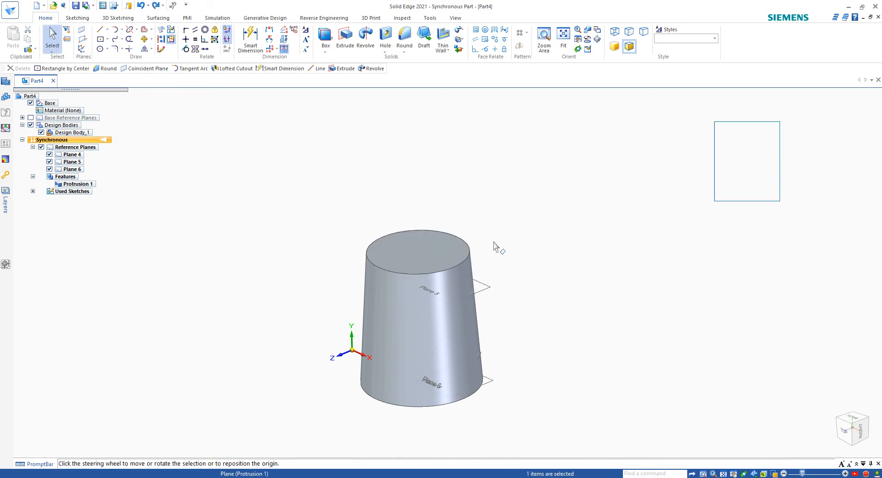
click(322, 197)
drag(321, 197, 557, 457)
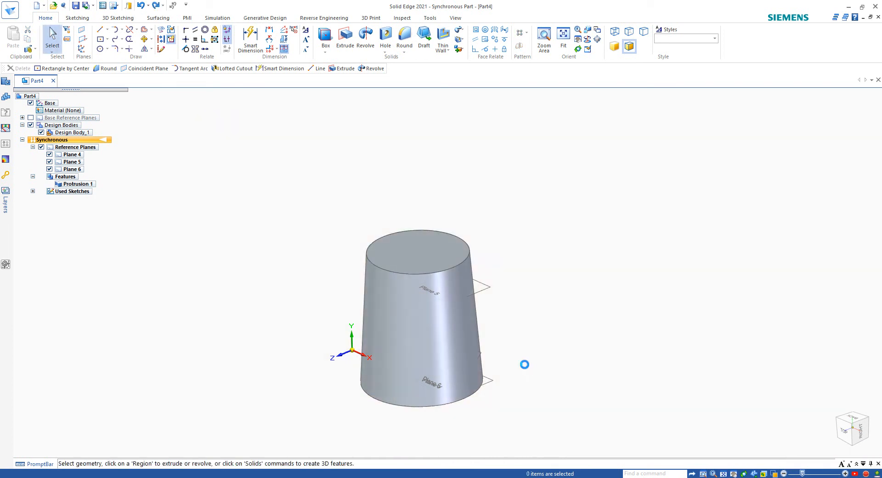
middle_drag(524, 366, 515, 309)
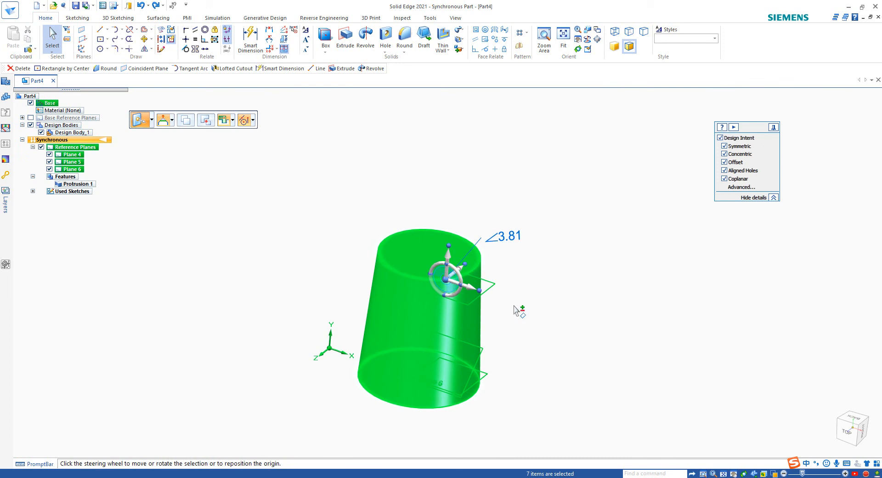
click(454, 272)
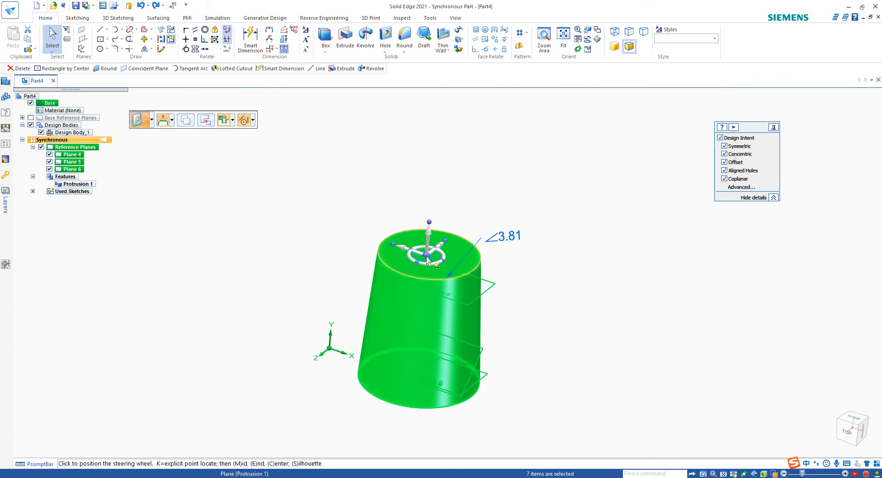
click(429, 260)
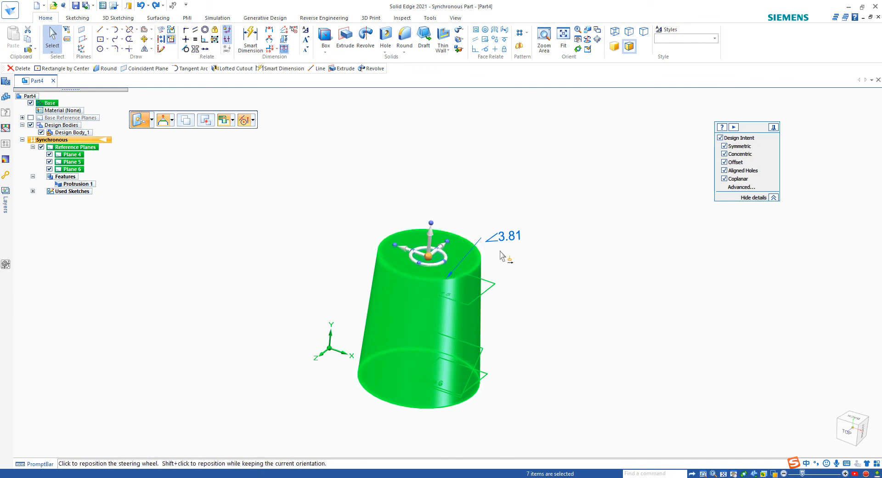
click(538, 305)
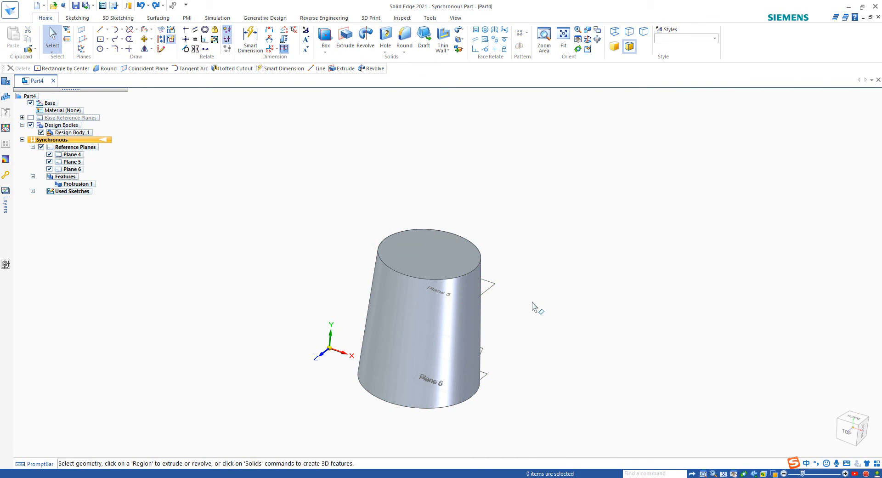
Try to lengthen the cone by moving its small end face about 13 mm outward without copying it.
mouse_move(535, 309)
middle_down()
mouse_move(551, 282)
mouse_move(558, 304)
mouse_move(545, 287)
mouse_move(522, 315)
middle_up()
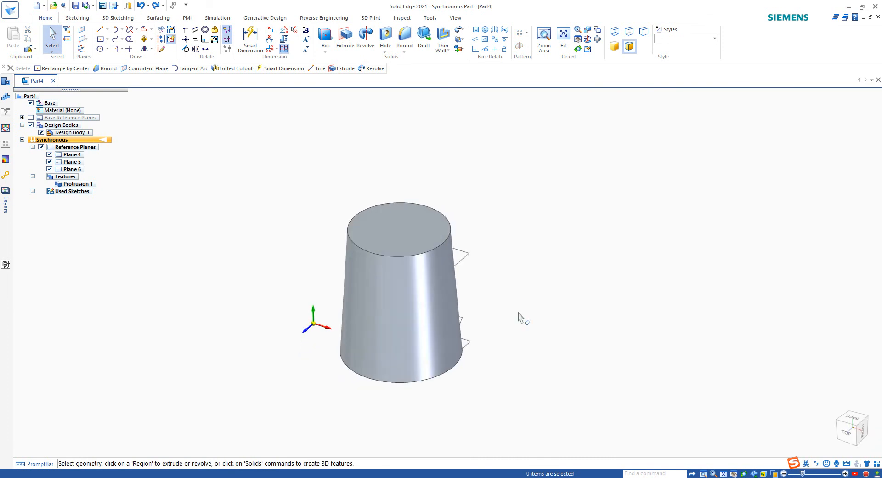
click(408, 229)
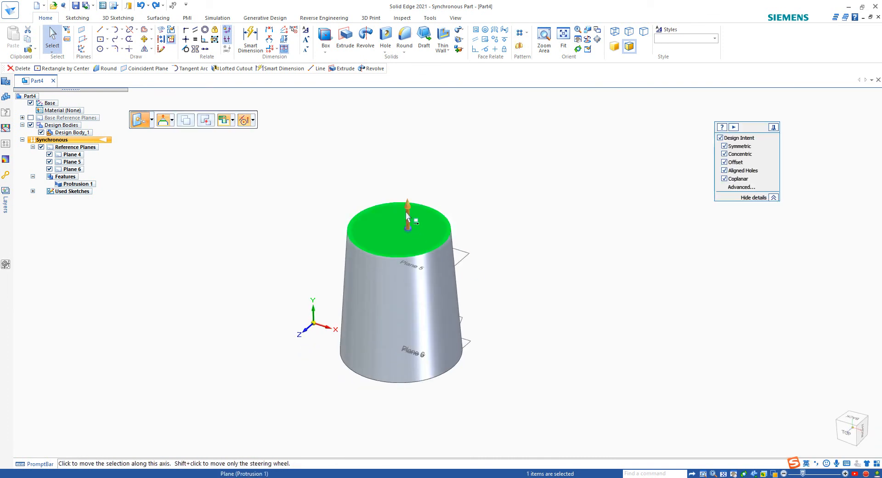
click(406, 211)
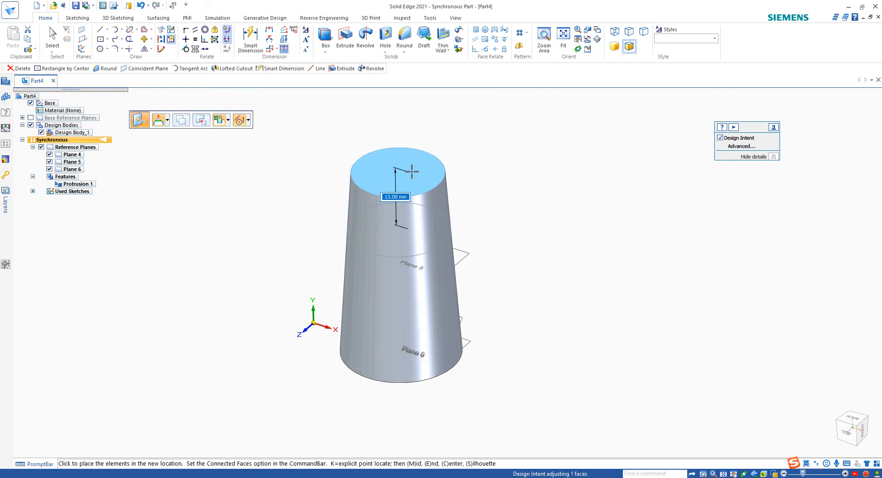
click(457, 237)
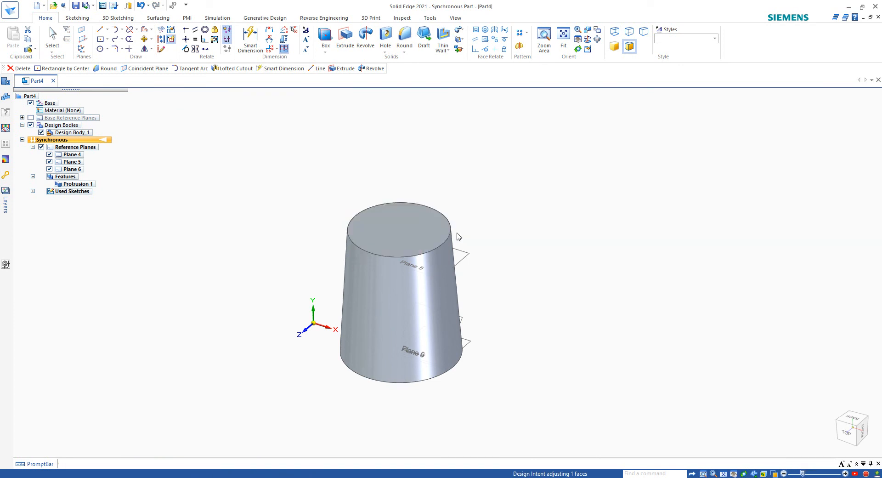
key(Escape)
Sketch a two-point rectangle on the locked base plane, starting at the origin and extending past the cone's base.
scroll(504, 291, down, 2)
shift+middle_drag(503, 318, 458, 298)
shift+middle_drag(534, 280, 495, 274)
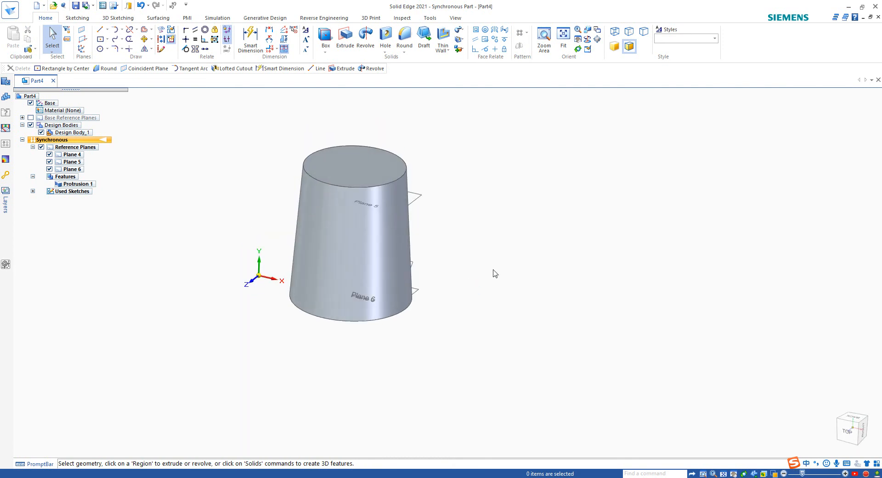
click(100, 39)
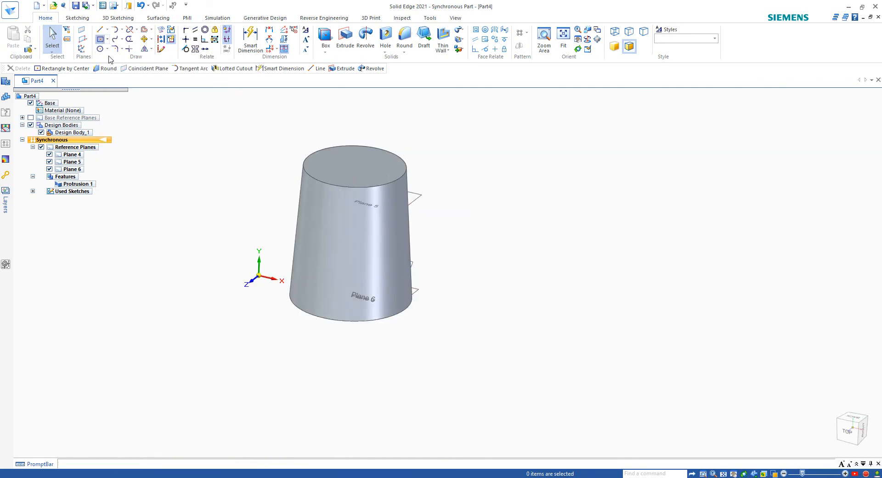
scroll(476, 285, down, 3)
mouse_move(476, 286)
middle_down()
mouse_move(498, 270)
mouse_move(480, 297)
middle_up()
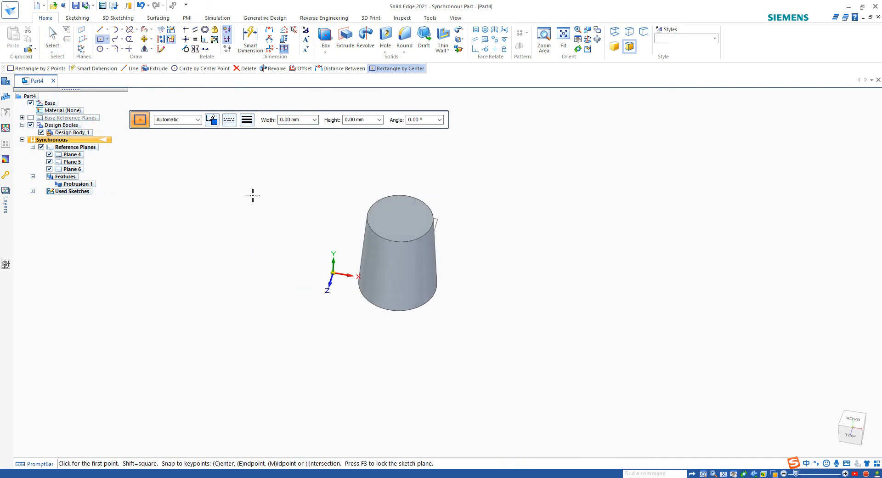
key(F3)
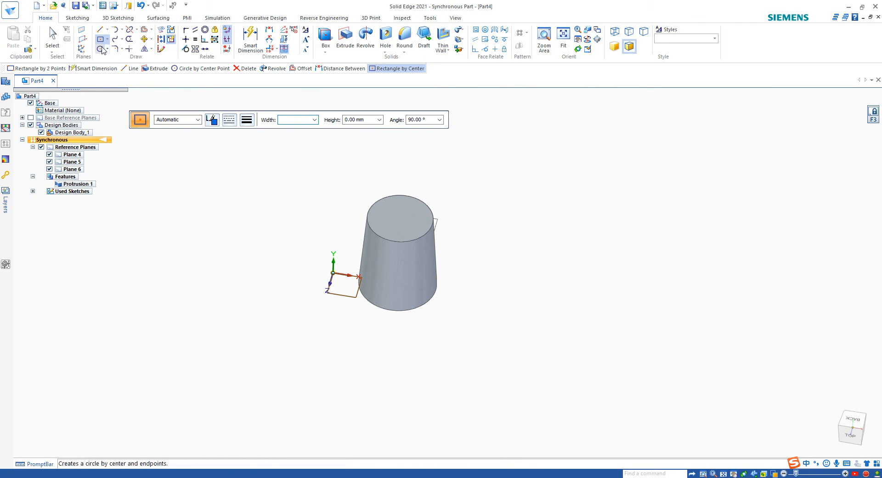
click(109, 41)
click(124, 59)
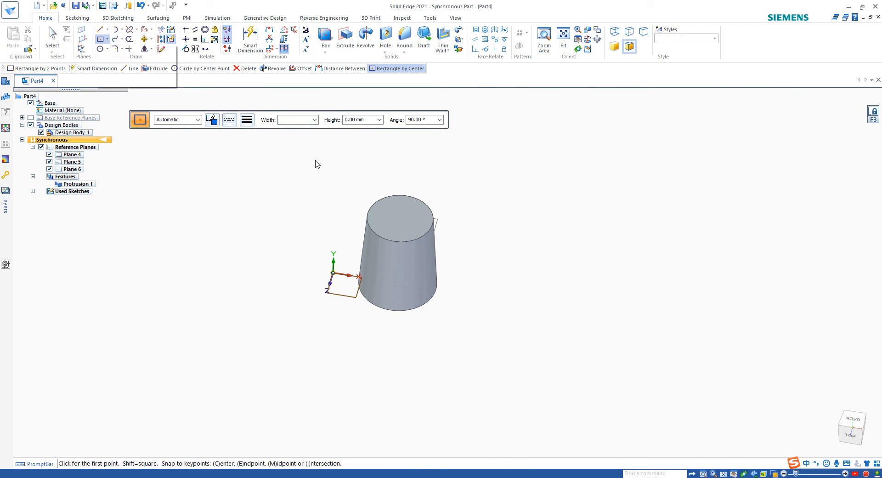
click(333, 272)
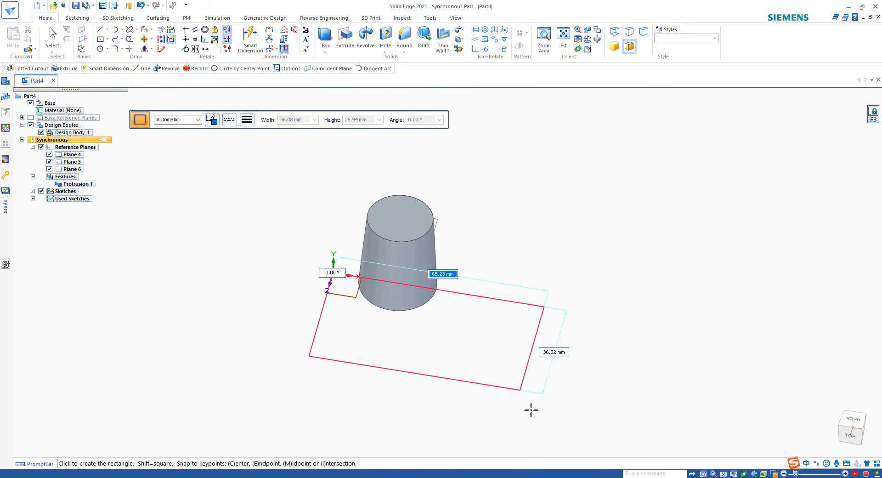
click(534, 427)
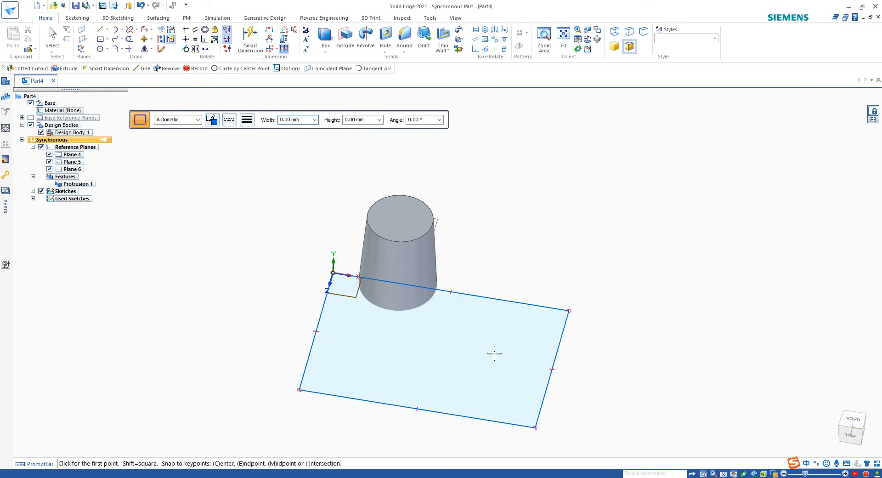
middle_drag(494, 353, 500, 278)
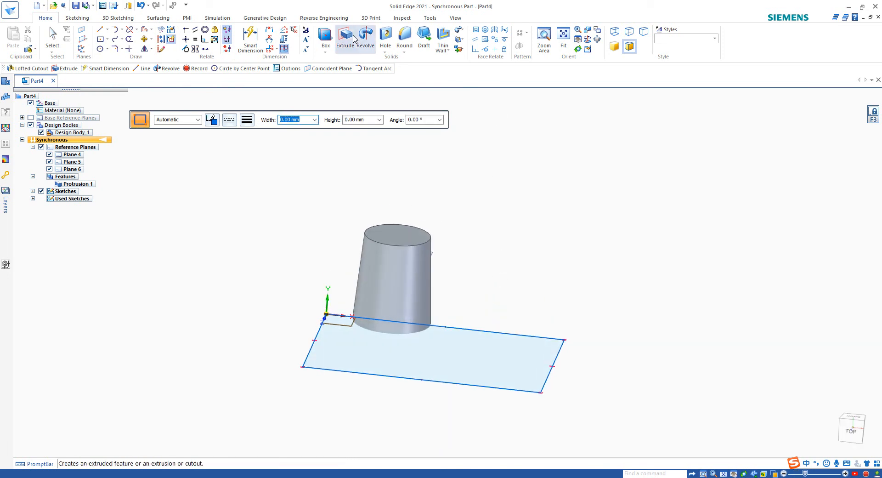
click(345, 38)
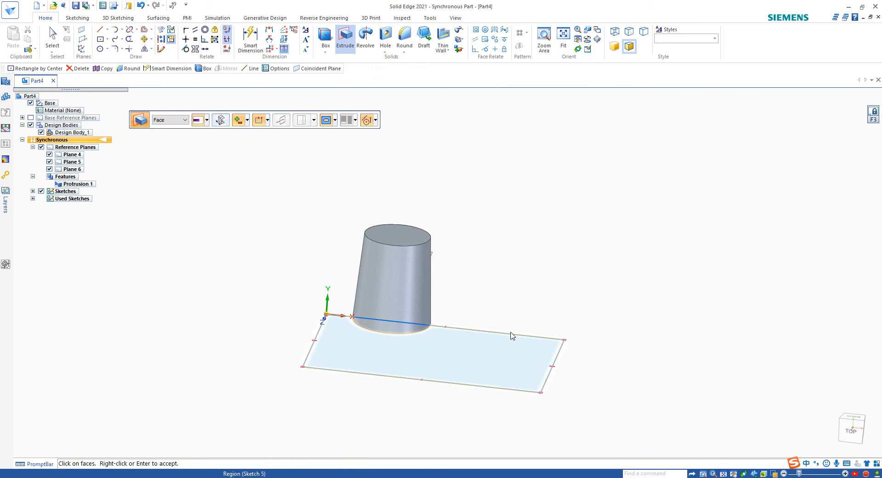
click(512, 335)
right_click(505, 285)
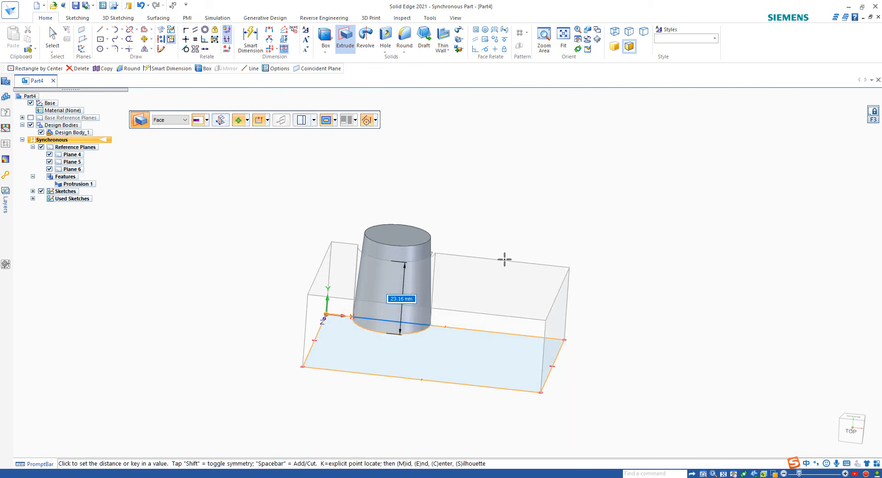
middle_drag(499, 286, 470, 368)
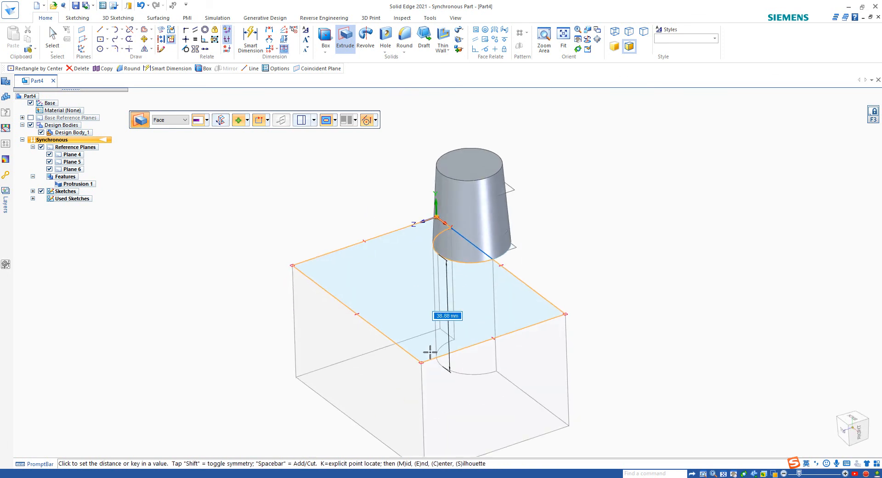
key(Escape)
Clear the selection of the cone and its reference planes, and undo the rectangle sketch.
middle_drag(561, 260, 554, 298)
click(418, 253)
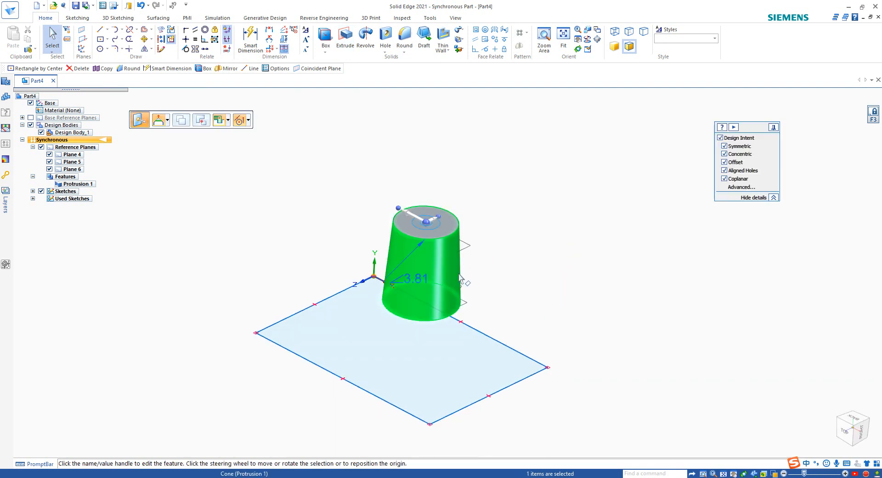
click(374, 197)
mouse_move(363, 181)
mouse_down()
mouse_move(477, 354)
mouse_move(494, 319)
mouse_up()
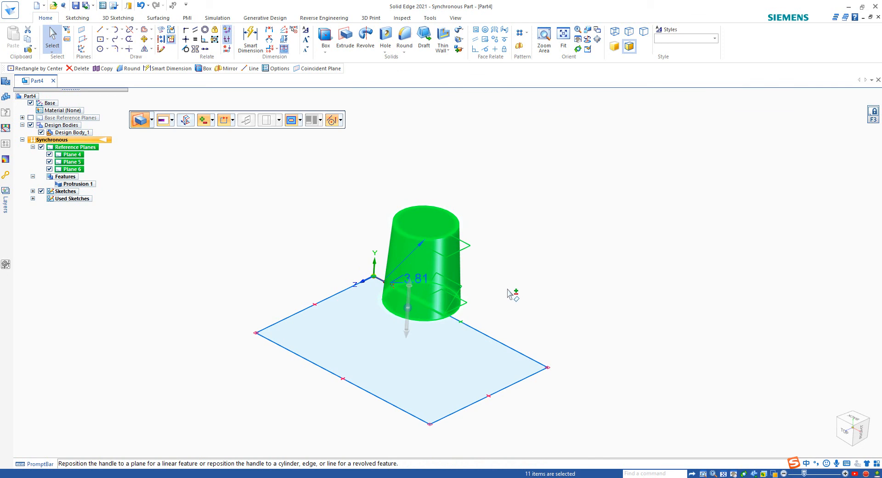
click(288, 237)
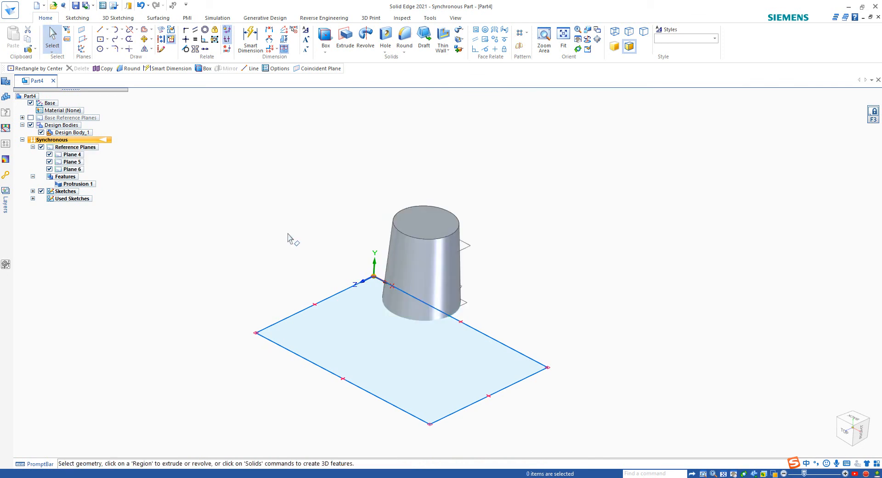
key(ctrl+z)
Move the cone with its reference planes well away from the origin, leaving the base coordinate system in place.
mouse_move(423, 281)
middle_down()
mouse_move(488, 304)
mouse_move(452, 292)
middle_up()
drag(332, 171, 513, 356)
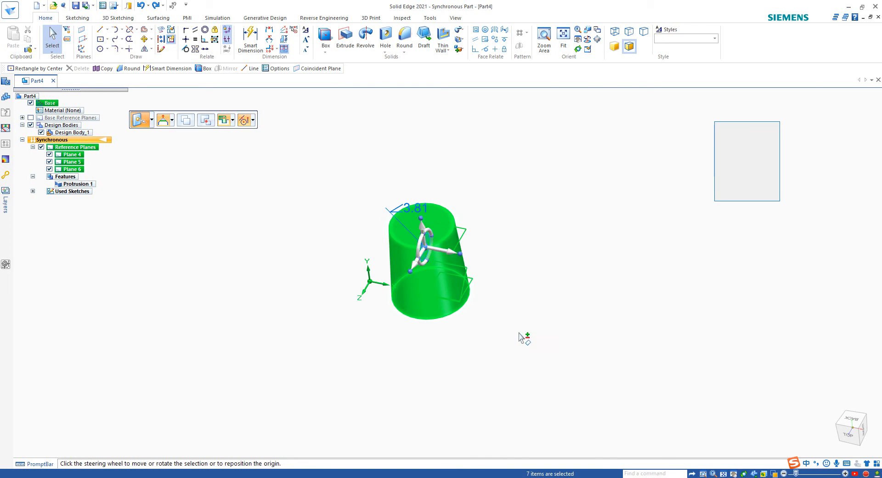
mouse_move(523, 336)
middle_down()
mouse_move(454, 334)
mouse_move(428, 302)
middle_up()
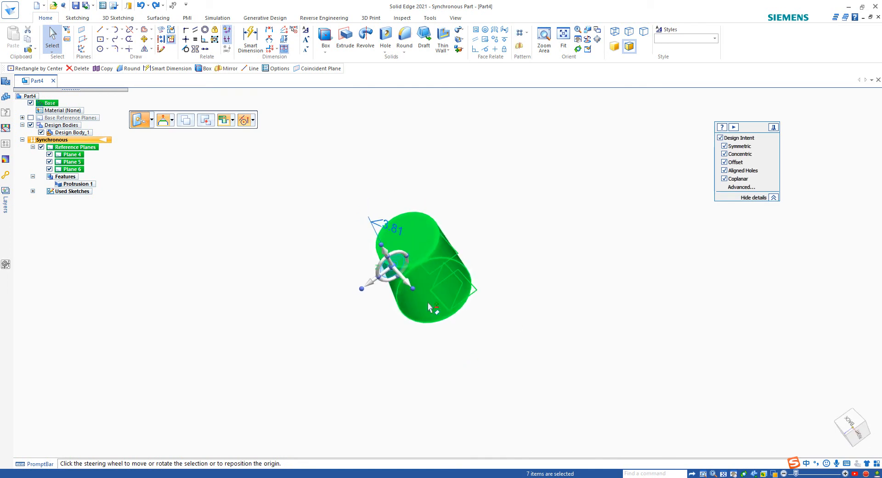
ctrl+click(434, 250)
click(370, 287)
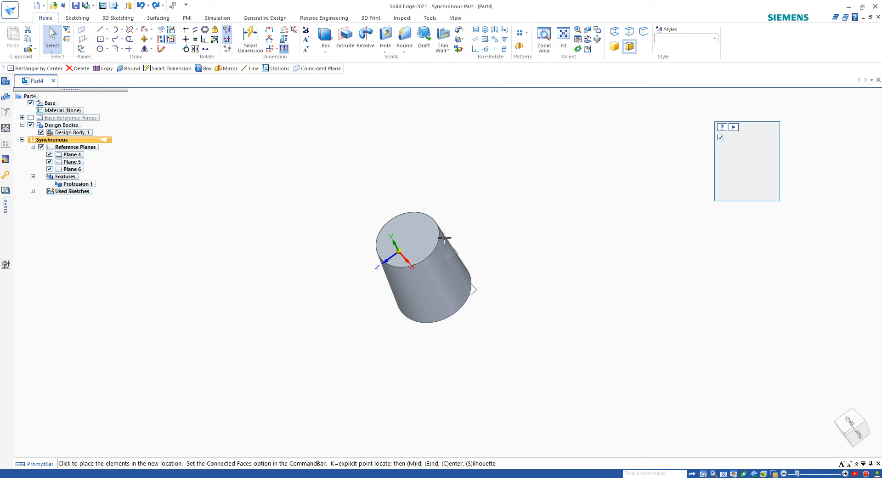
click(603, 166)
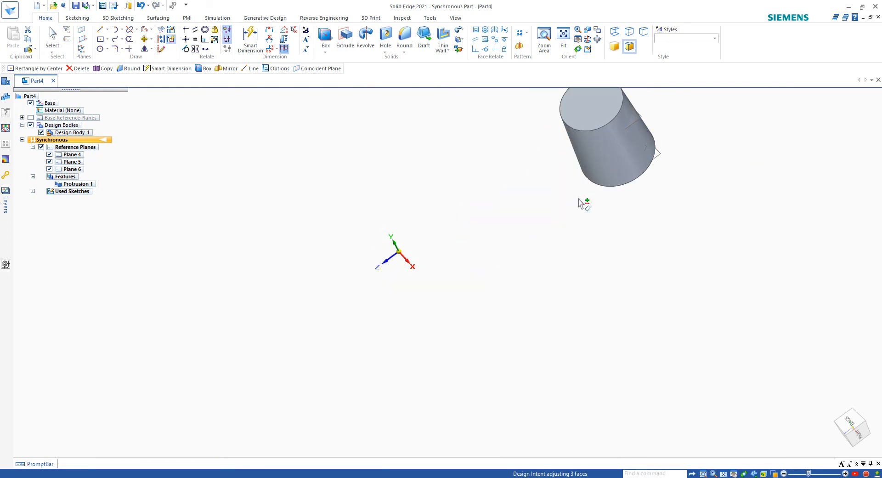
Create a box centred on the base plane's origin, about 75 by 102 mm and 15 mm thick, and hide its PMI dimensions.
scroll(518, 262, down, 2)
mouse_move(518, 261)
middle_down()
mouse_move(549, 265)
mouse_move(506, 271)
middle_up()
click(325, 39)
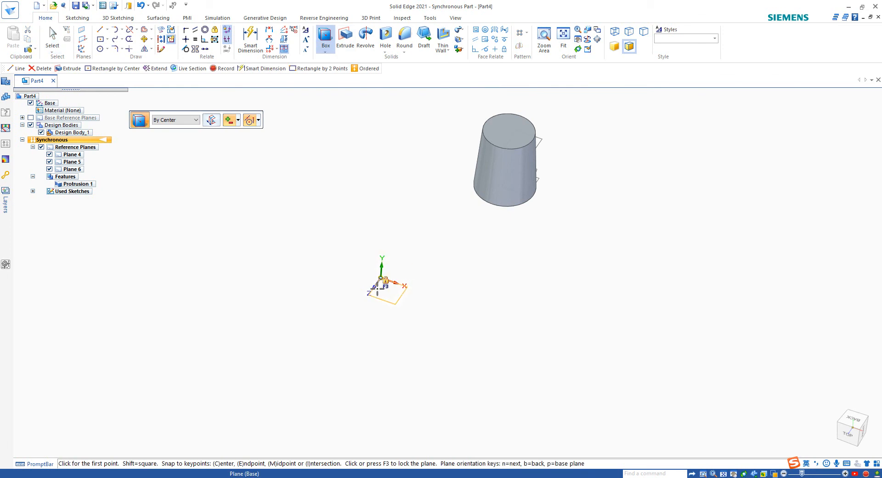
click(384, 281)
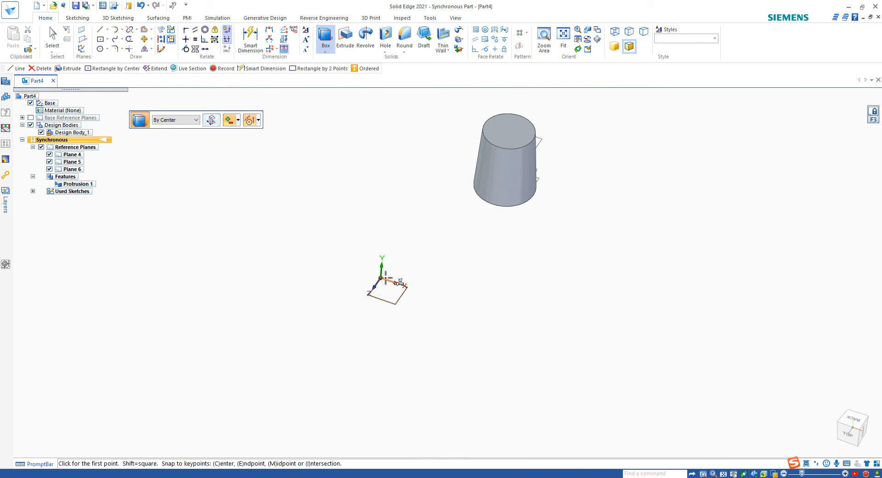
click(381, 278)
click(413, 388)
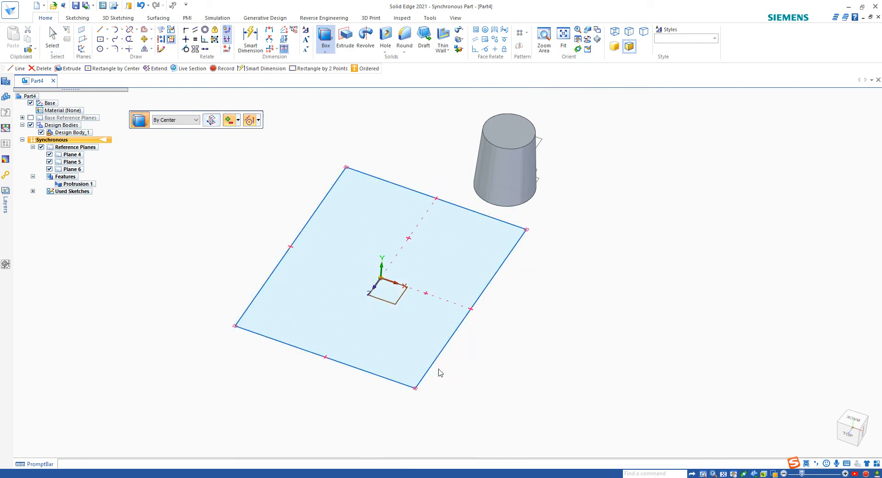
middle_drag(461, 341, 394, 300)
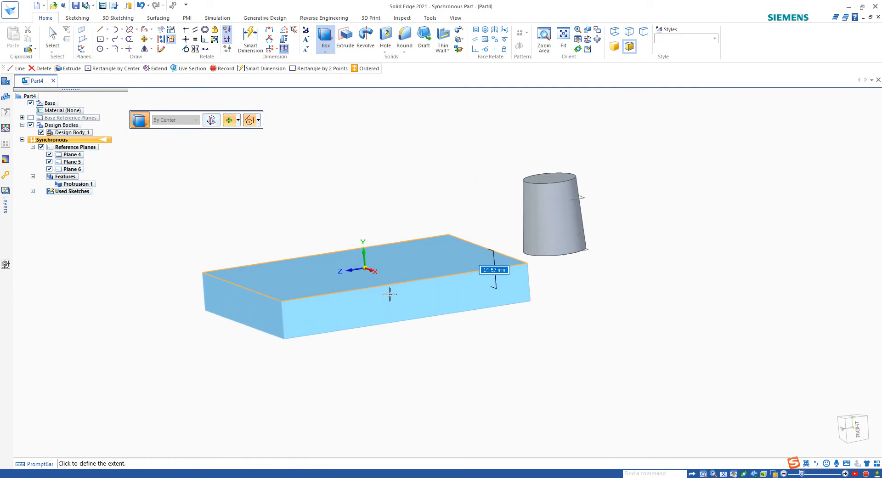
click(389, 294)
middle_drag(549, 337, 646, 348)
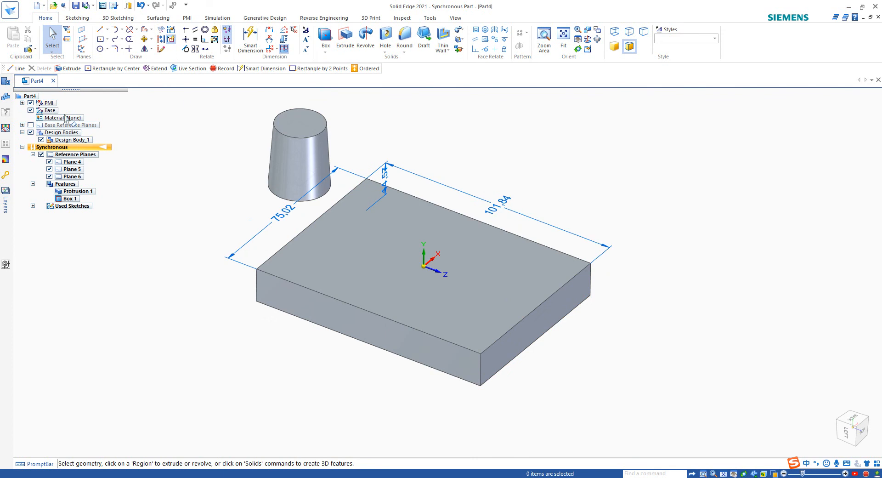
click(31, 103)
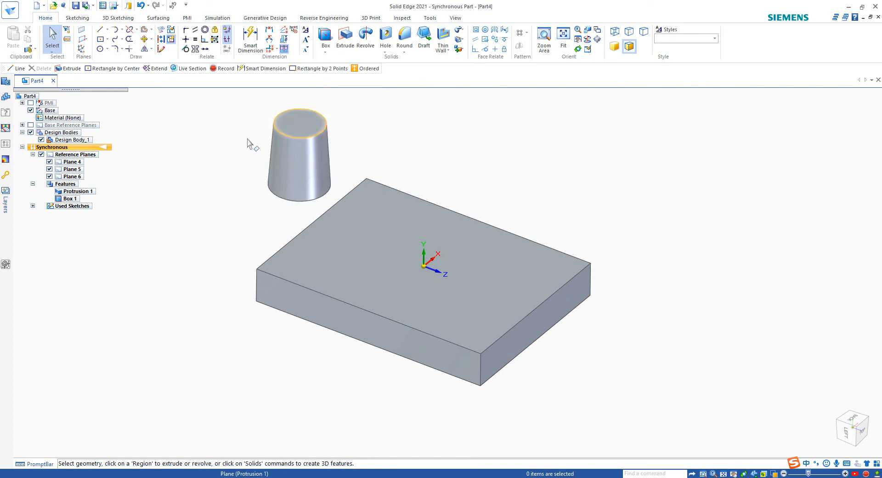
Select the cone with its reference planes and place the steering wheel at the centre of its large bottom face.
middle_drag(336, 142, 464, 337)
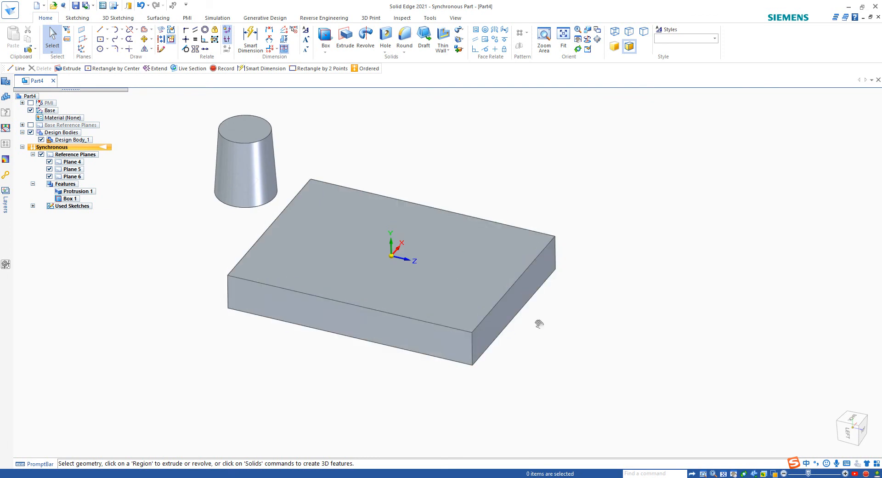
shift+middle_drag(554, 329, 584, 310)
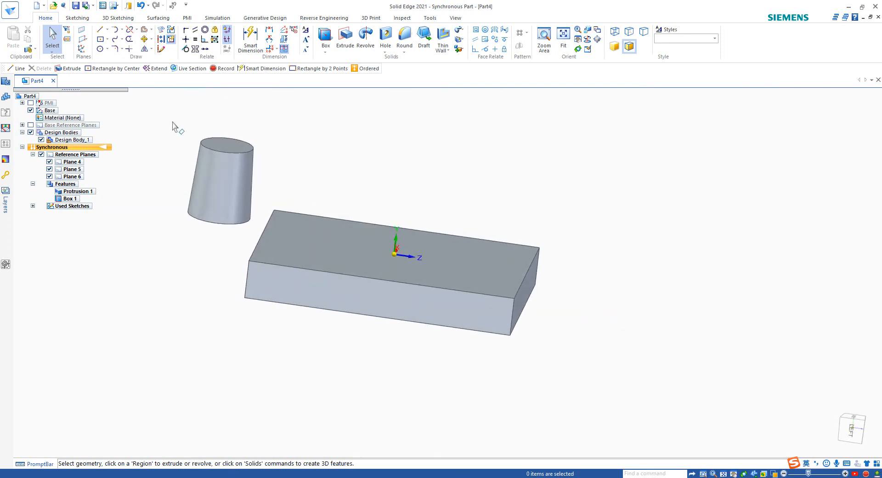
click(254, 234)
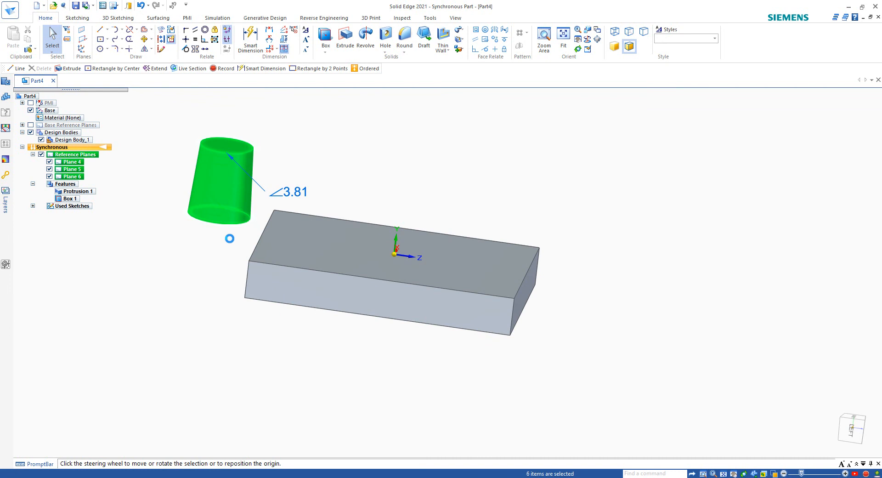
middle_drag(230, 239, 187, 256)
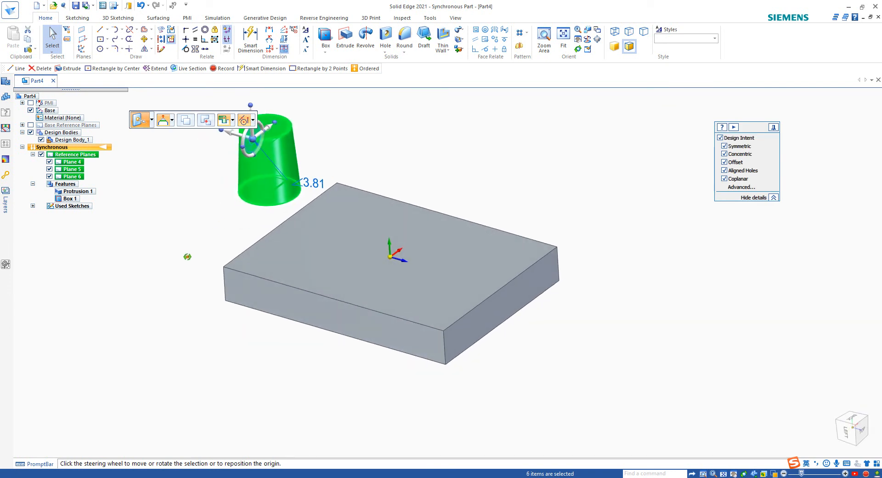
ctrl+middle_drag(327, 161, 373, 206)
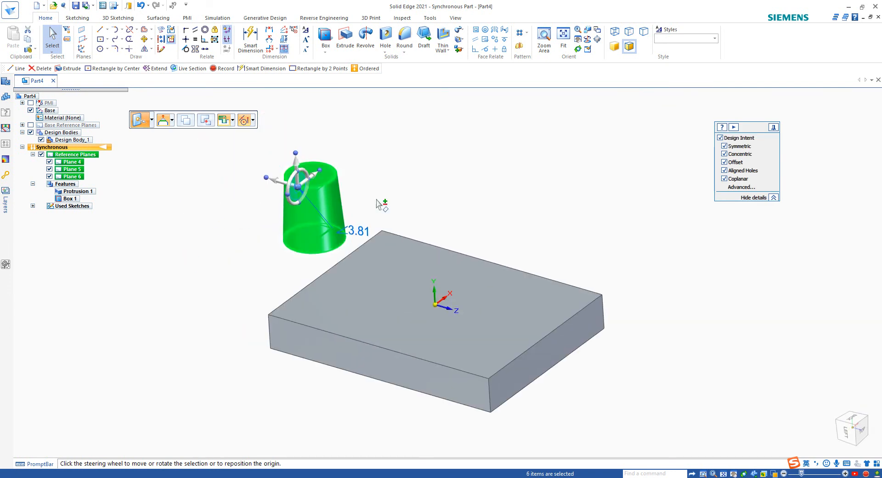
click(298, 188)
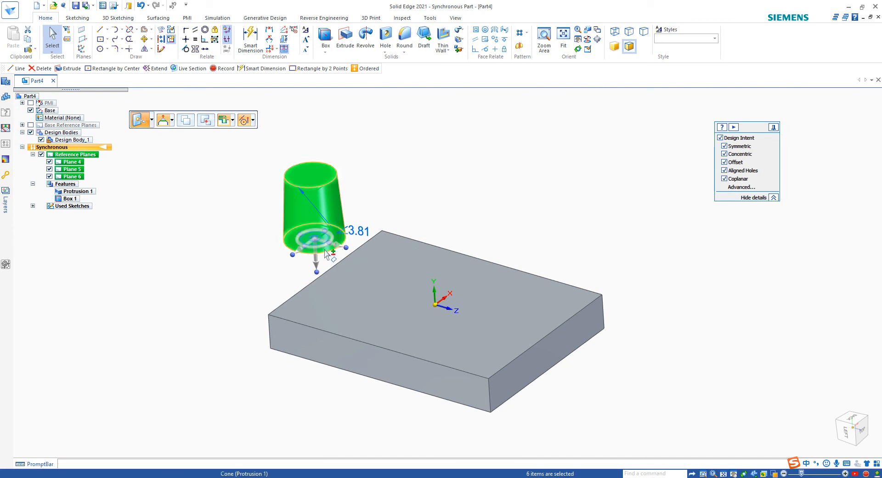
click(313, 238)
Try to align the cone's steering wheel with the box's front top corner, and clear the selection.
mouse_move(421, 202)
middle_down()
mouse_move(448, 137)
mouse_move(436, 203)
middle_up()
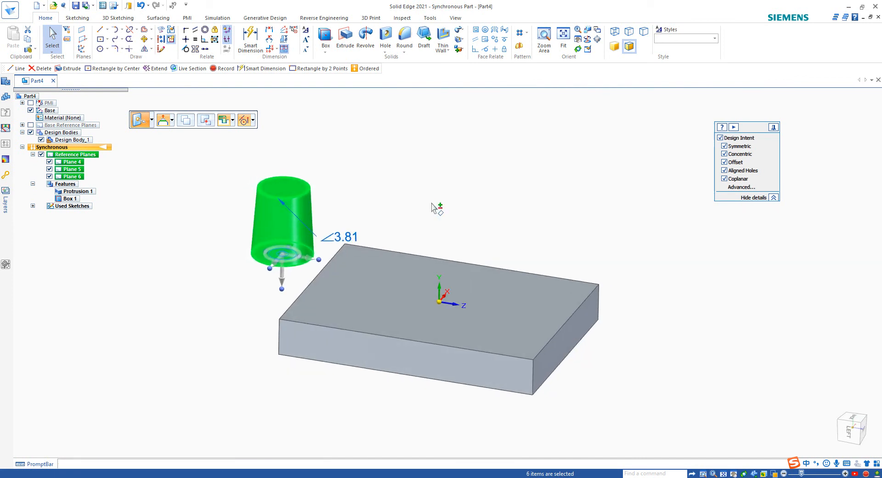
click(297, 294)
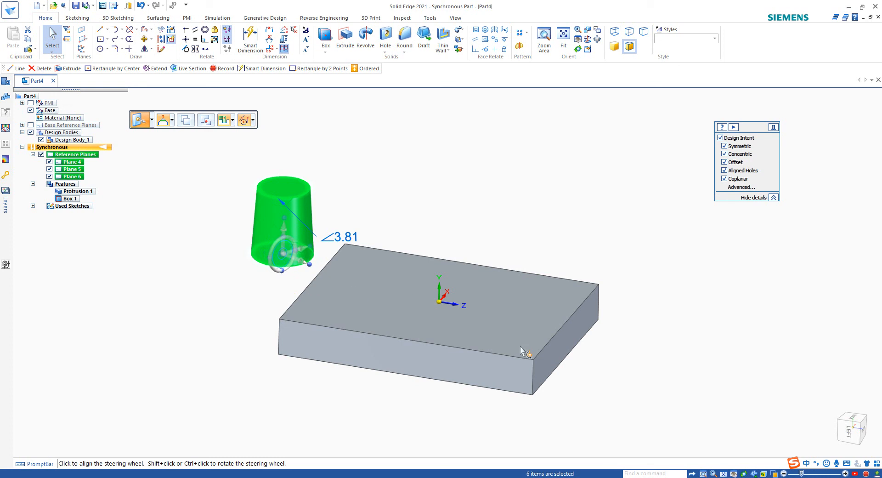
click(533, 360)
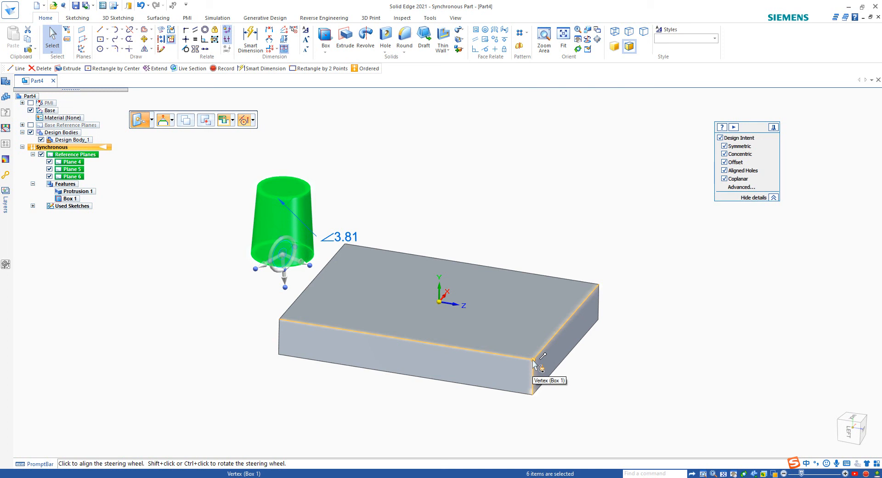
click(532, 360)
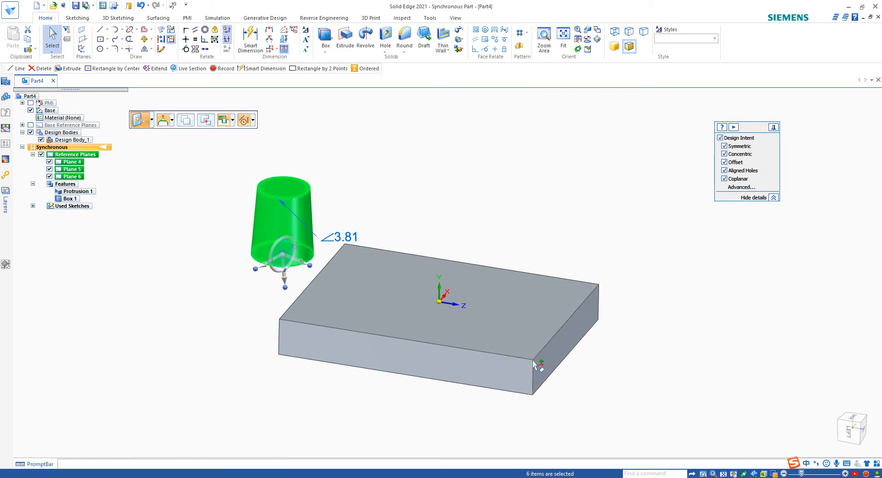
ctrl+click(533, 360)
key(Escape)
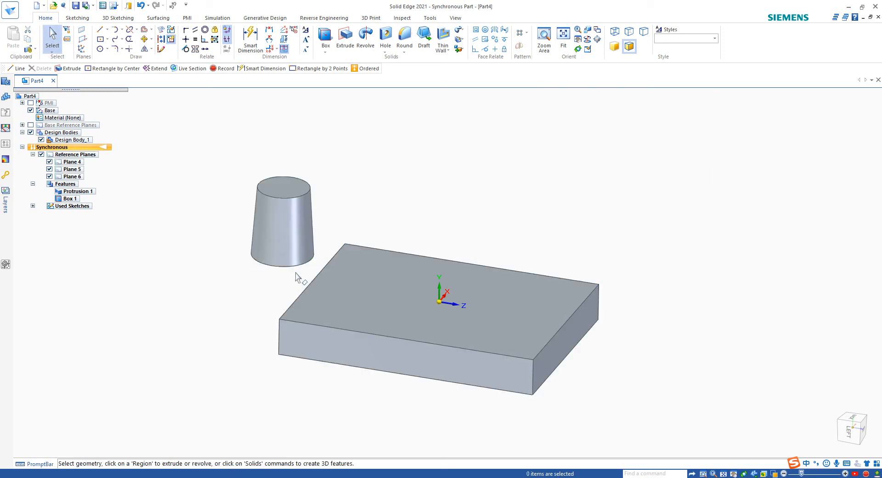
Move the cone with its reference planes from the centre of its bottom face to the box's front top corner, aiming the steering wheel's axis at that corner.
drag(240, 152, 316, 272)
click(285, 200)
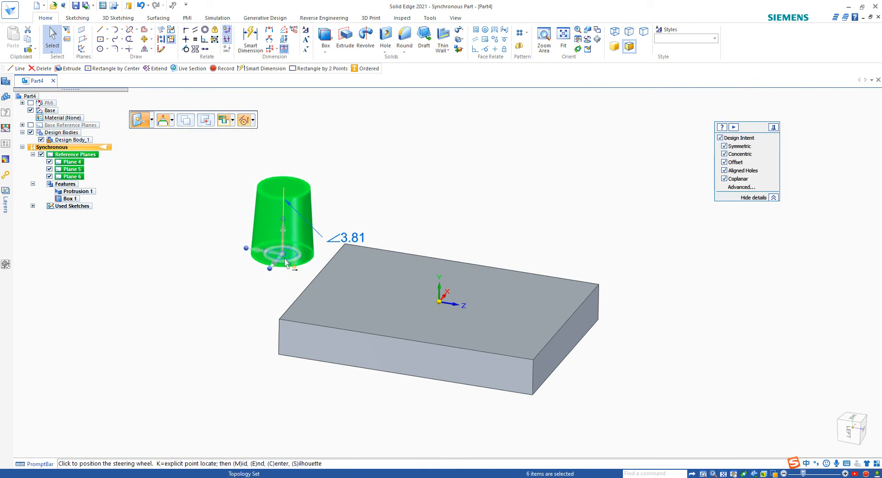
click(285, 261)
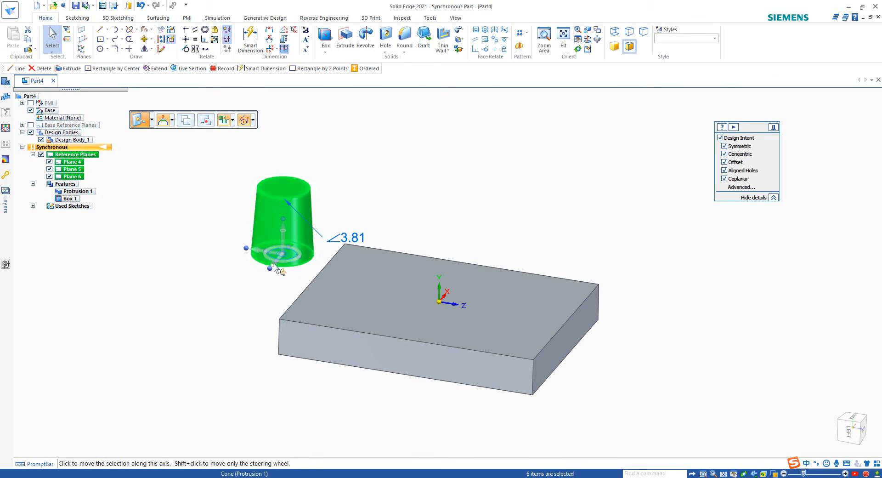
click(532, 361)
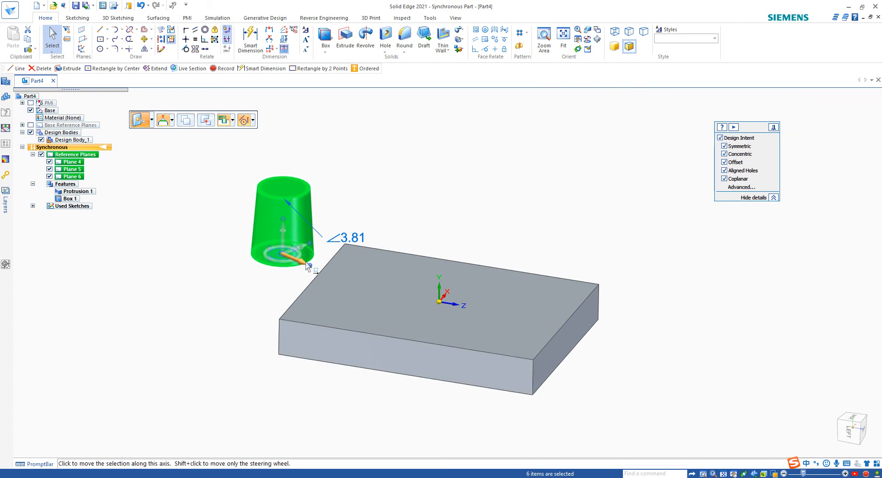
click(283, 253)
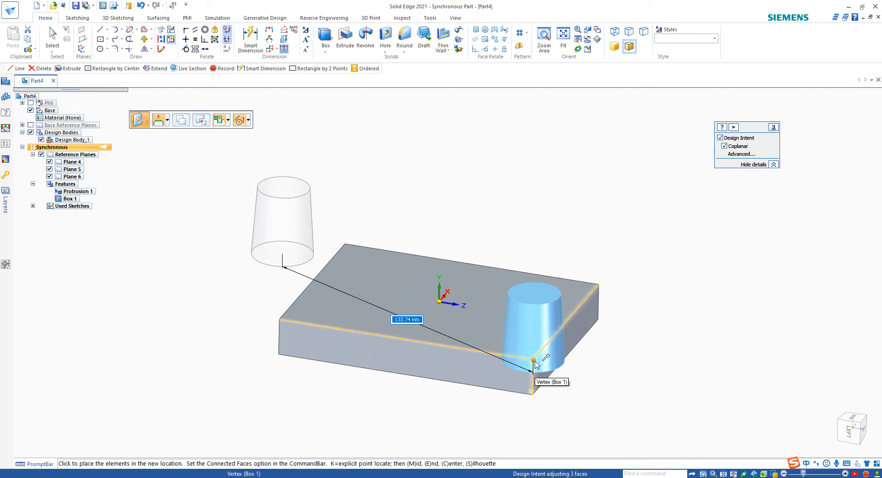
click(534, 360)
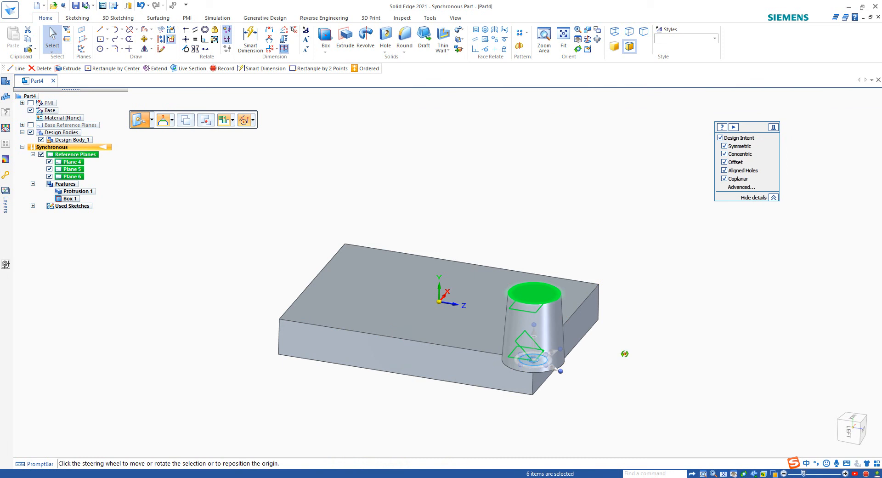
Clear the selection and examine from several sides, including below, how the cone's bottom face sits on the box's corner.
middle_drag(624, 353, 655, 325)
click(655, 325)
scroll(592, 305, up, 5)
middle_drag(592, 317, 573, 308)
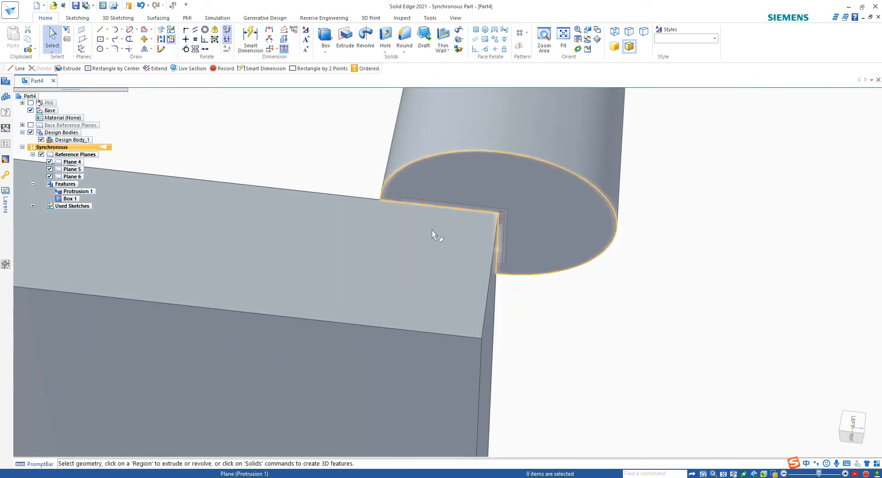
scroll(497, 213, down, 5)
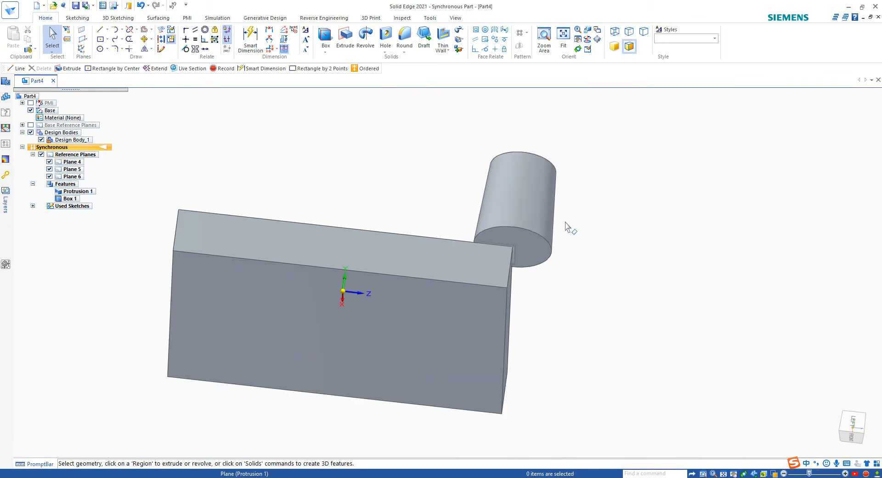
middle_drag(566, 225, 578, 356)
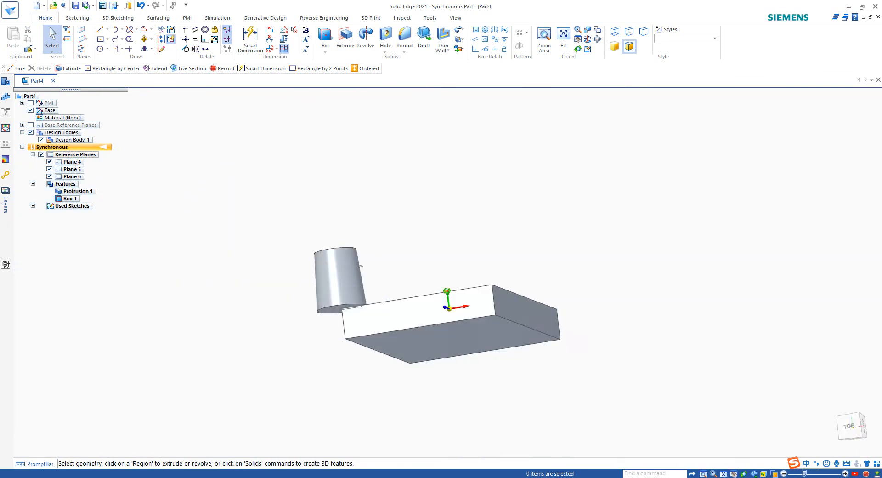
middle_drag(446, 291, 431, 332)
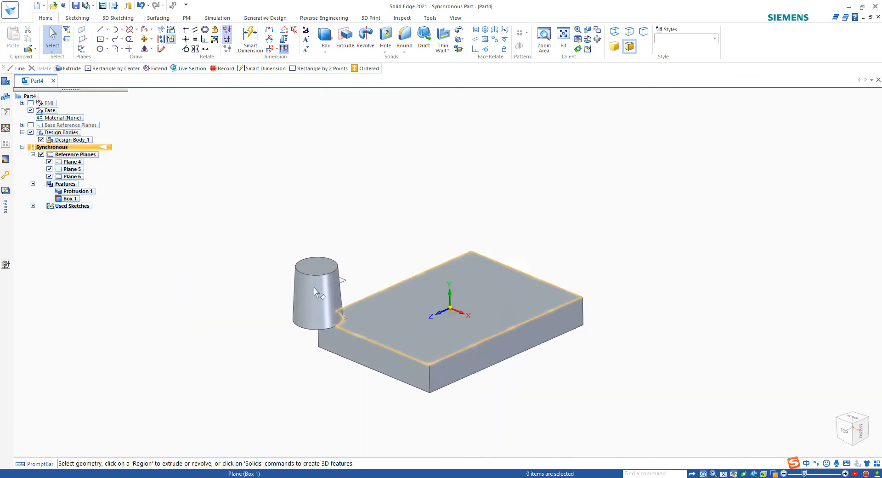
Try to move the cone's protrusion vertically upward with the coplanar design intent active, and undo this move and the previous one.
click(77, 189)
mouse_move(363, 236)
middle_down()
mouse_move(351, 227)
mouse_move(355, 241)
middle_up()
click(308, 237)
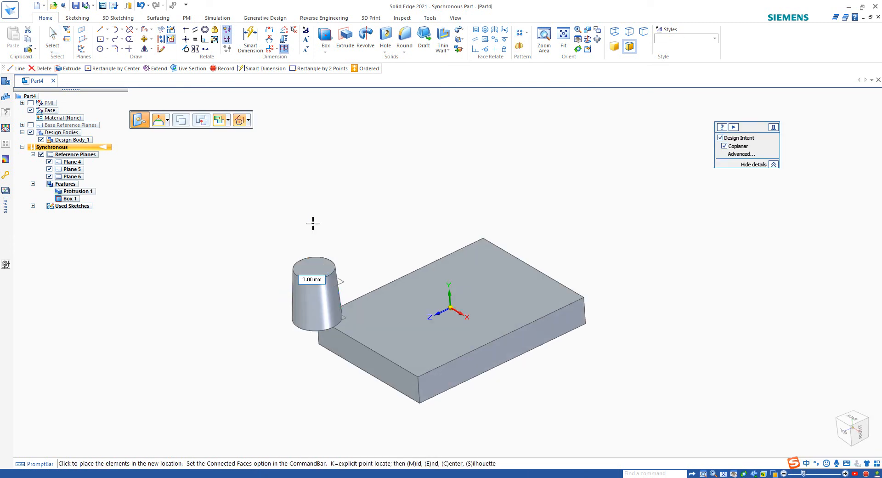
click(366, 181)
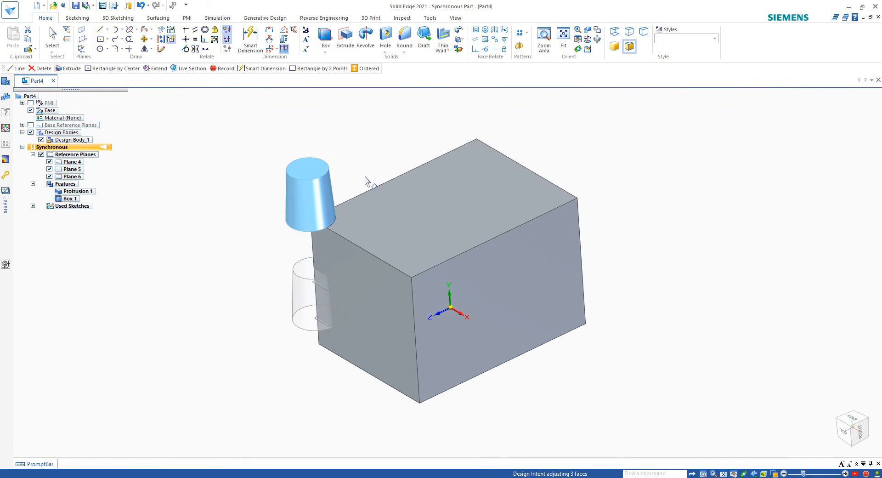
key(ctrl+z)
key(ctrl+z)
Select the cone's protrusion feature to show its steering wheel.
click(76, 191)
middle_drag(434, 231, 579, 234)
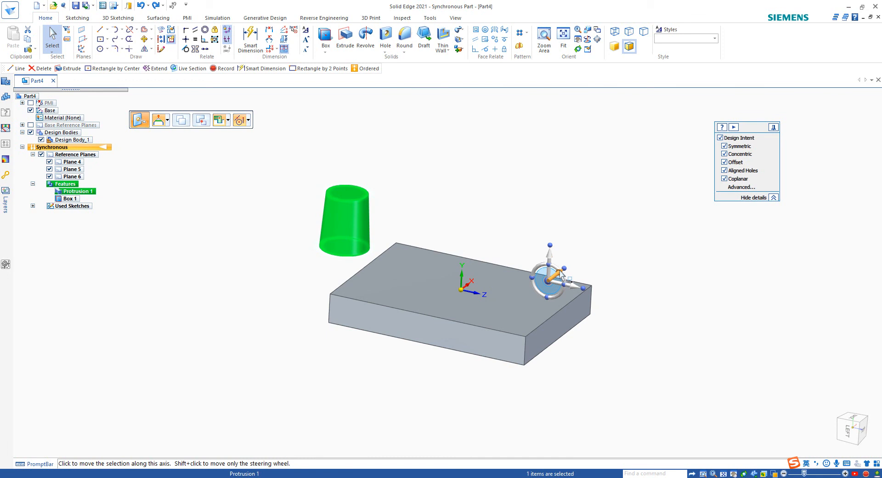
shift+middle_drag(576, 224, 591, 246)
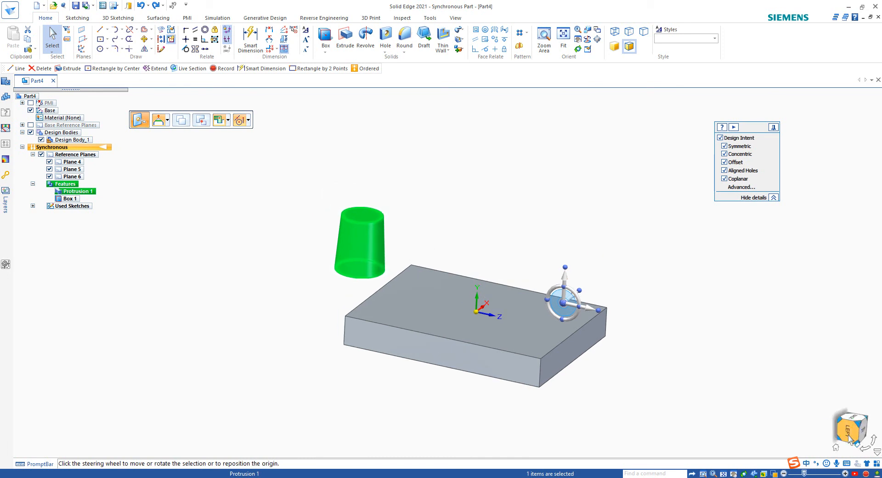
click(866, 474)
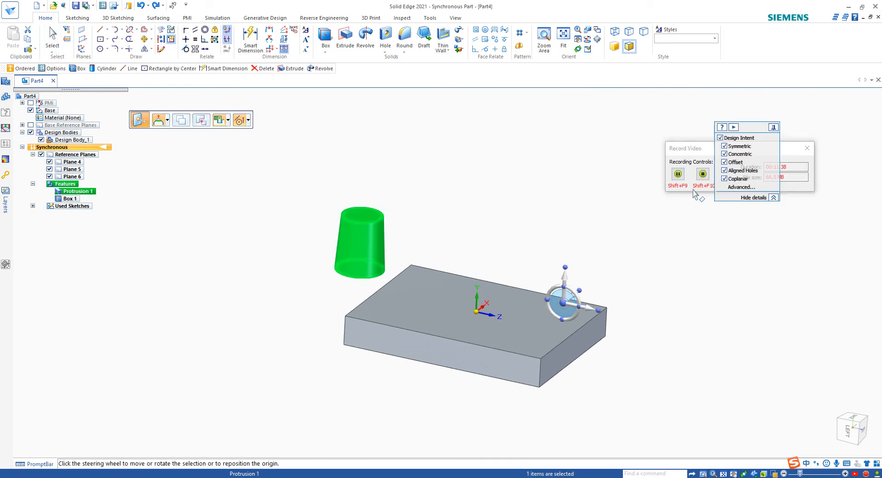
click(703, 174)
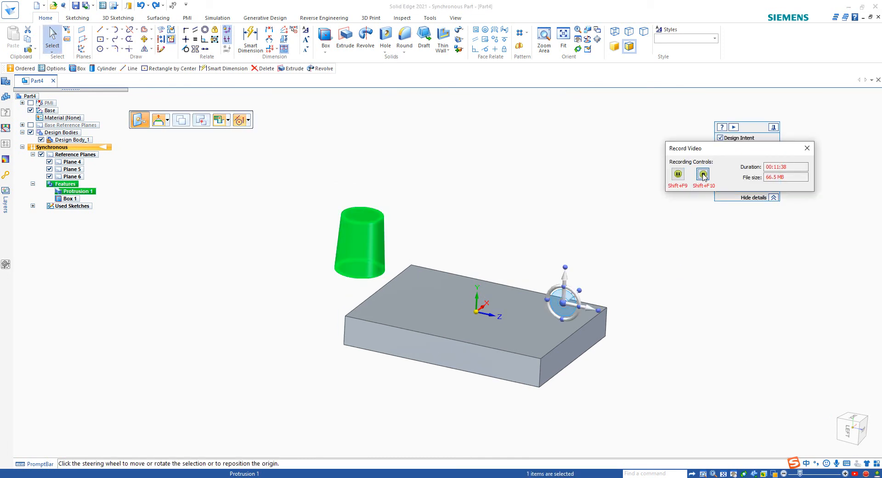